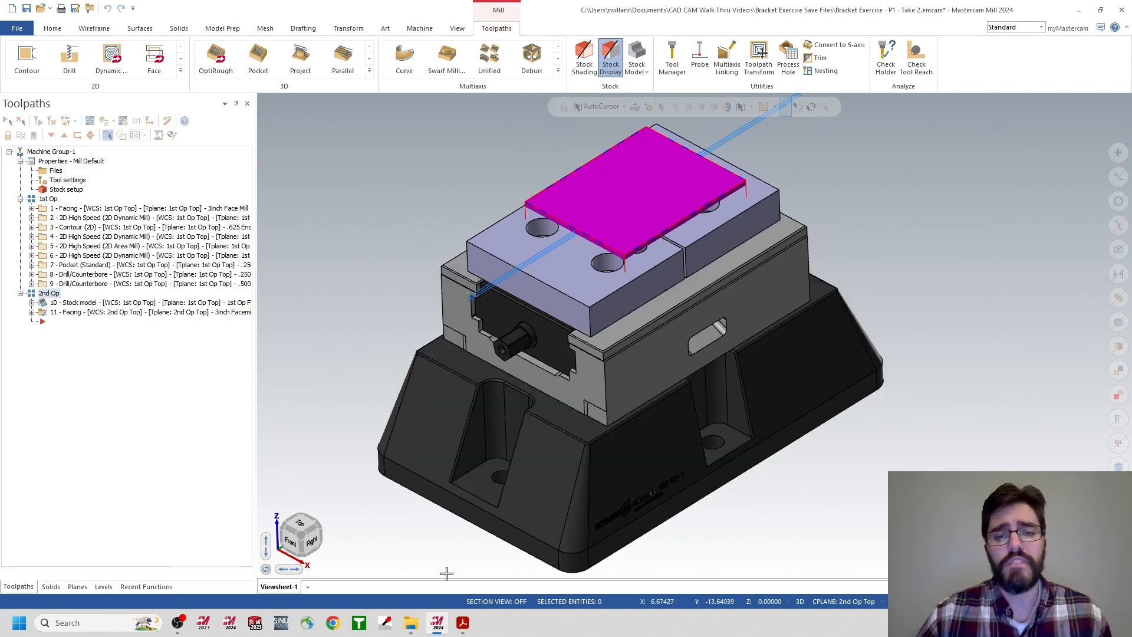
Switch to the PDF viewer, compare the Bracket Exercise - P1 and P2 drawings, and return to Mastercam.
mouse_move(463, 626)
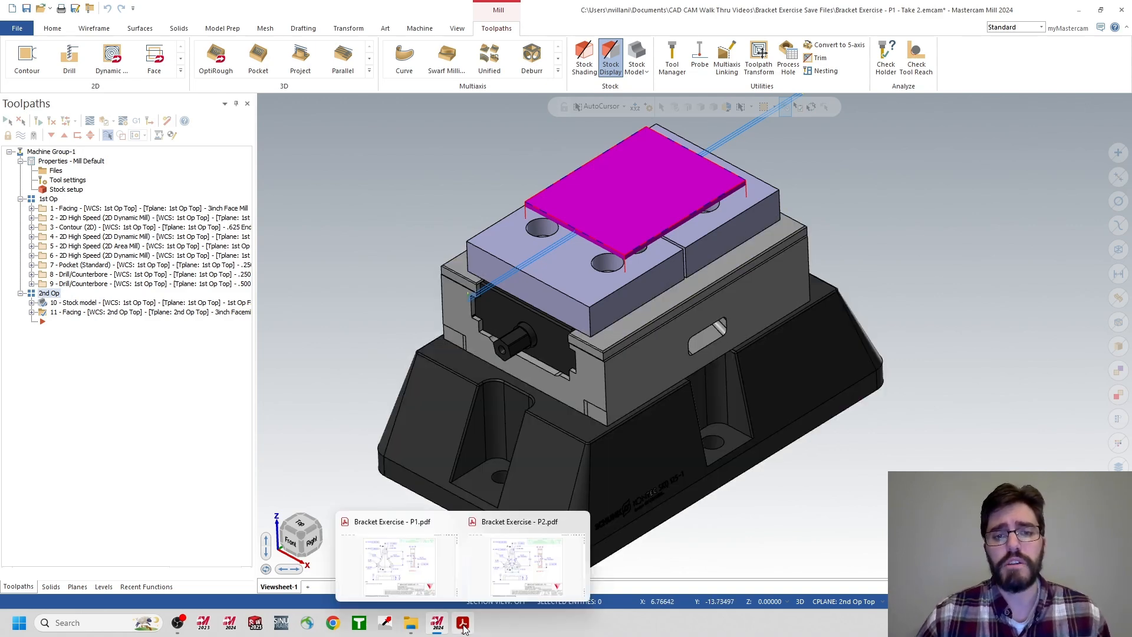
left_click(424, 573)
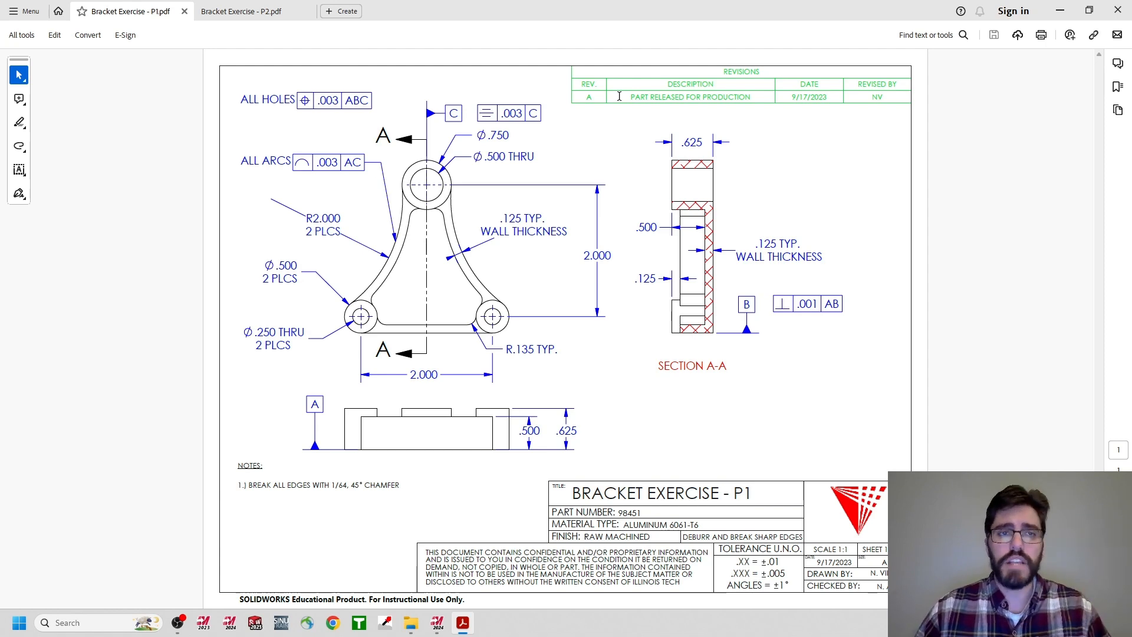
left_click(245, 12)
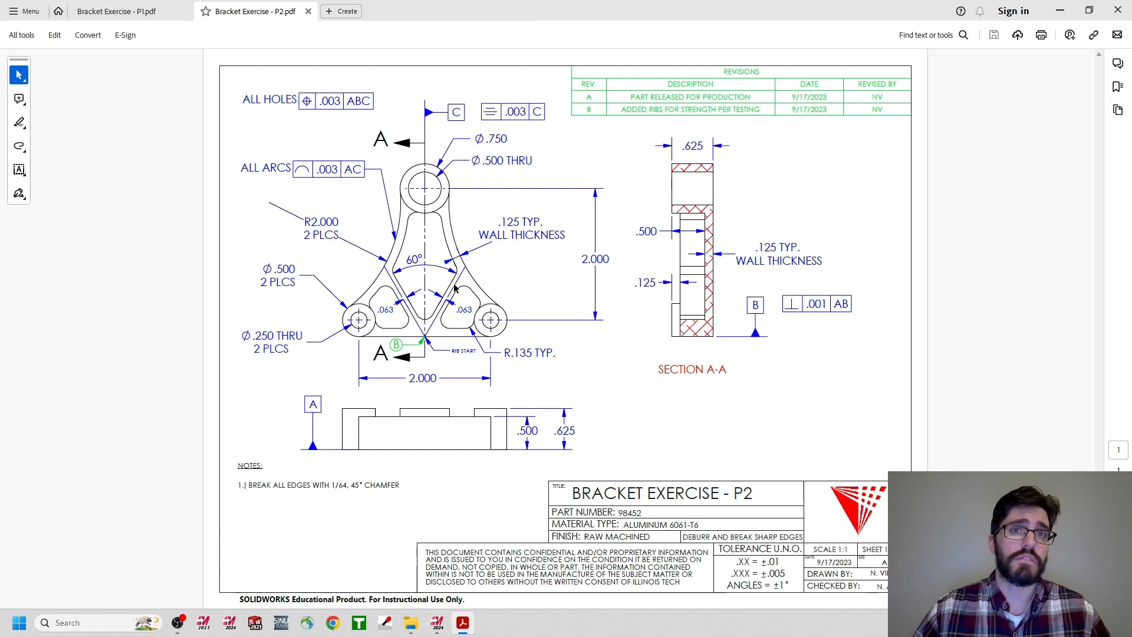
left_click(147, 12)
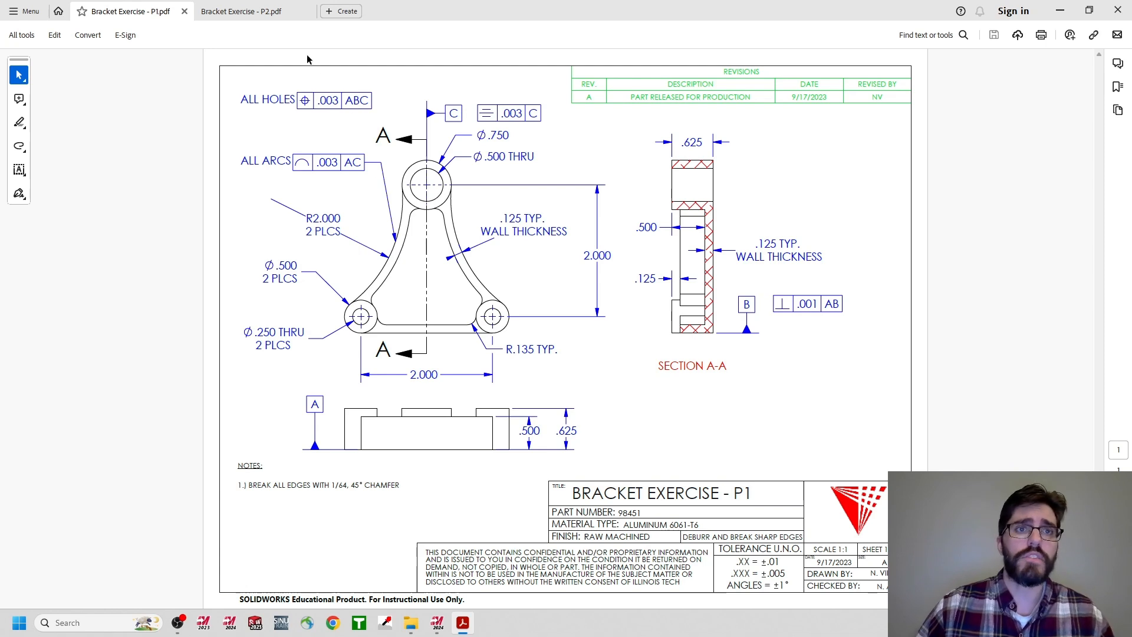
left_click(262, 13)
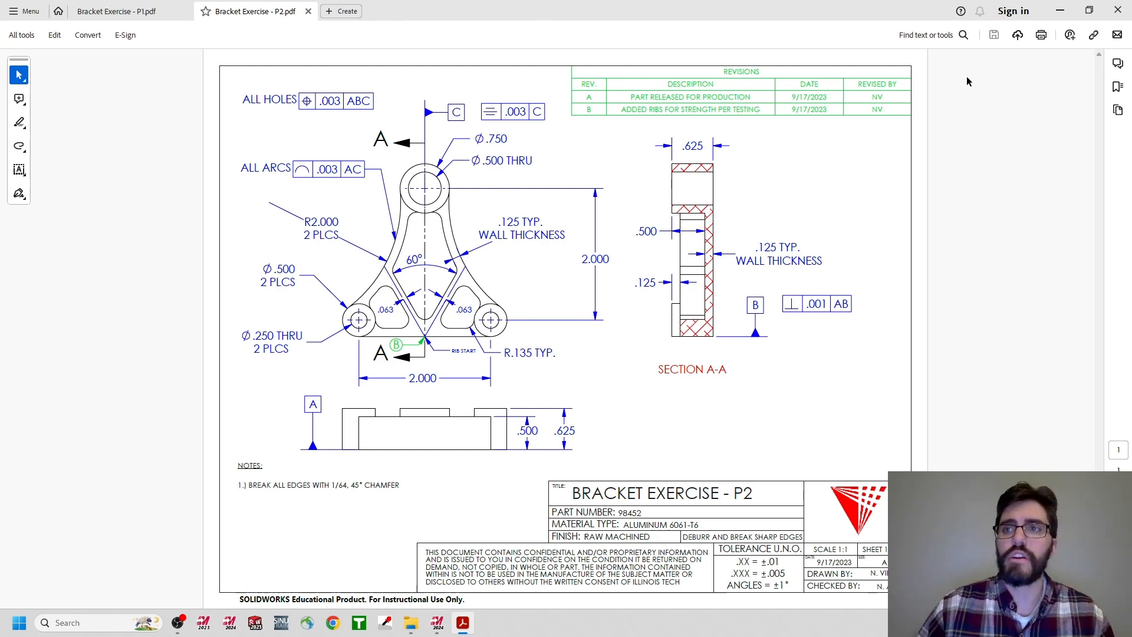
left_click(1059, 11)
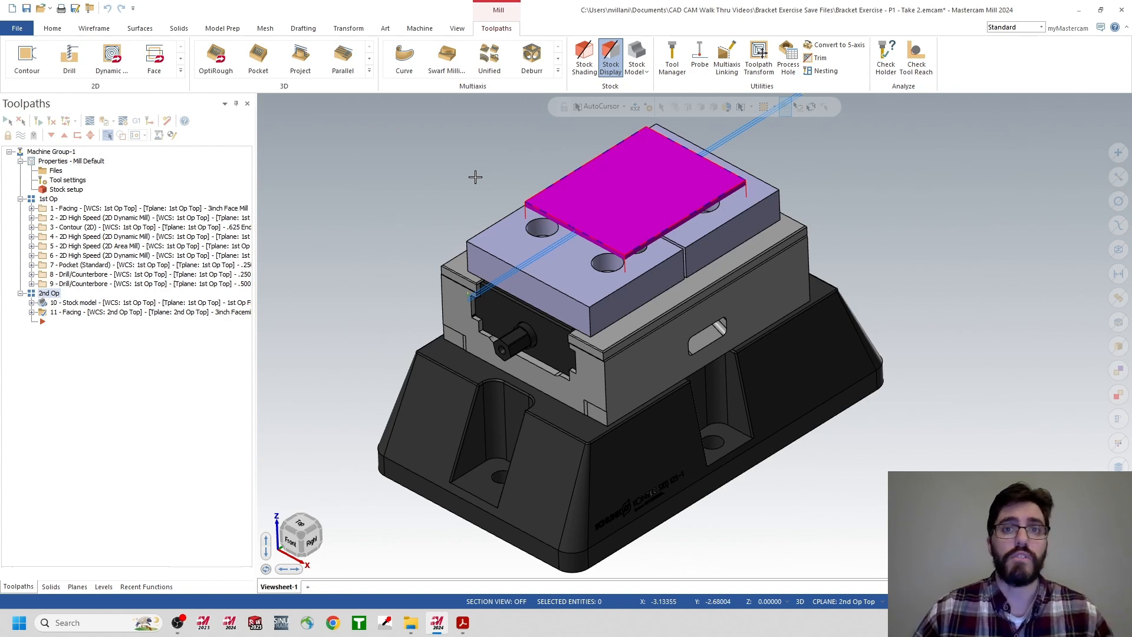
Hide the 2nd Op stock model display and make 1st Op Top the active WCS, Cplane and Tplane, shown in isometric view.
left_click(21, 138)
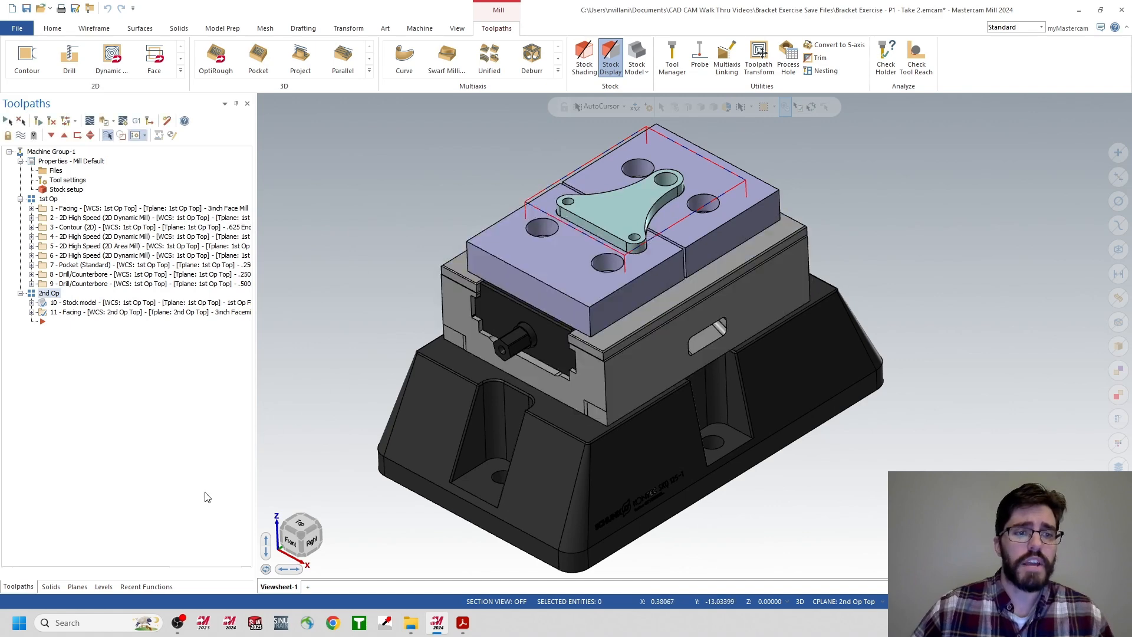
left_click(77, 587)
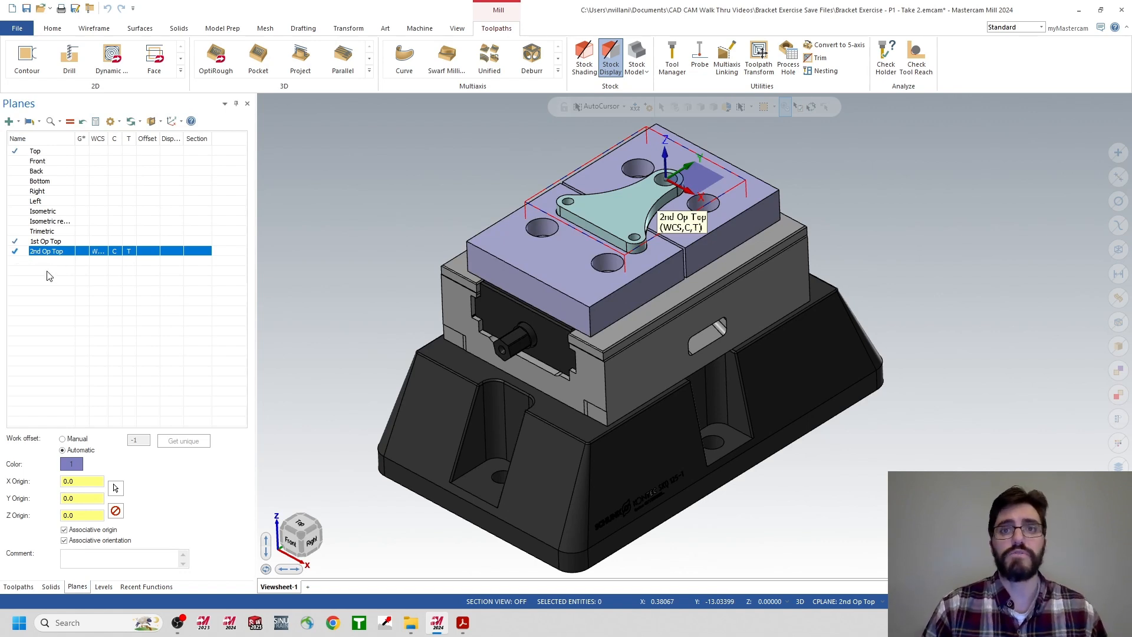
left_click(93, 241)
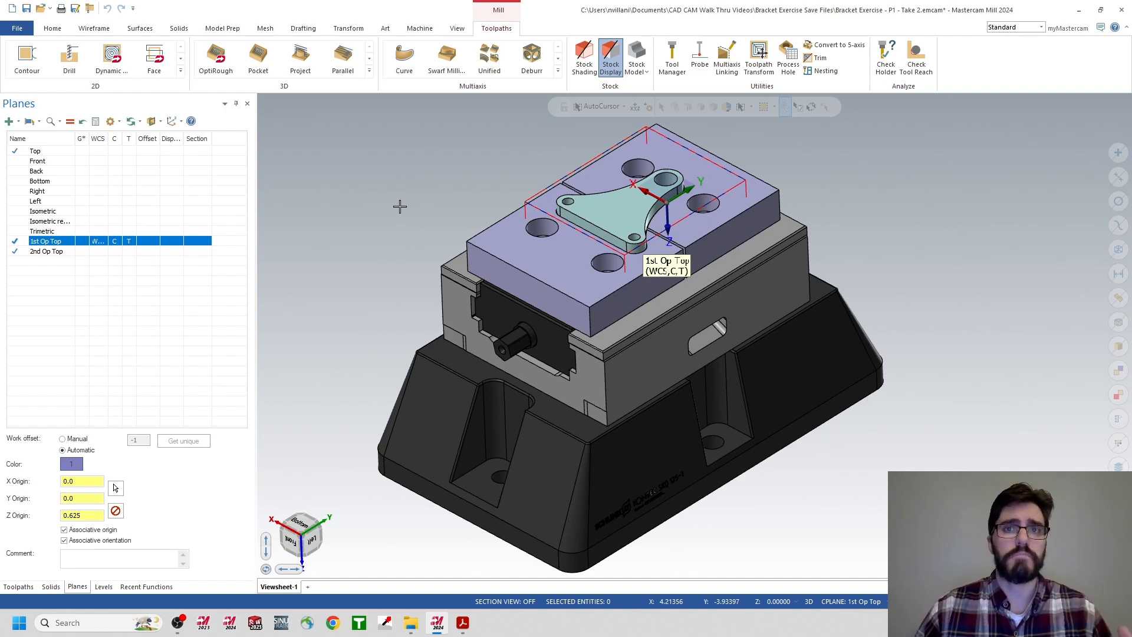
right_click(395, 177)
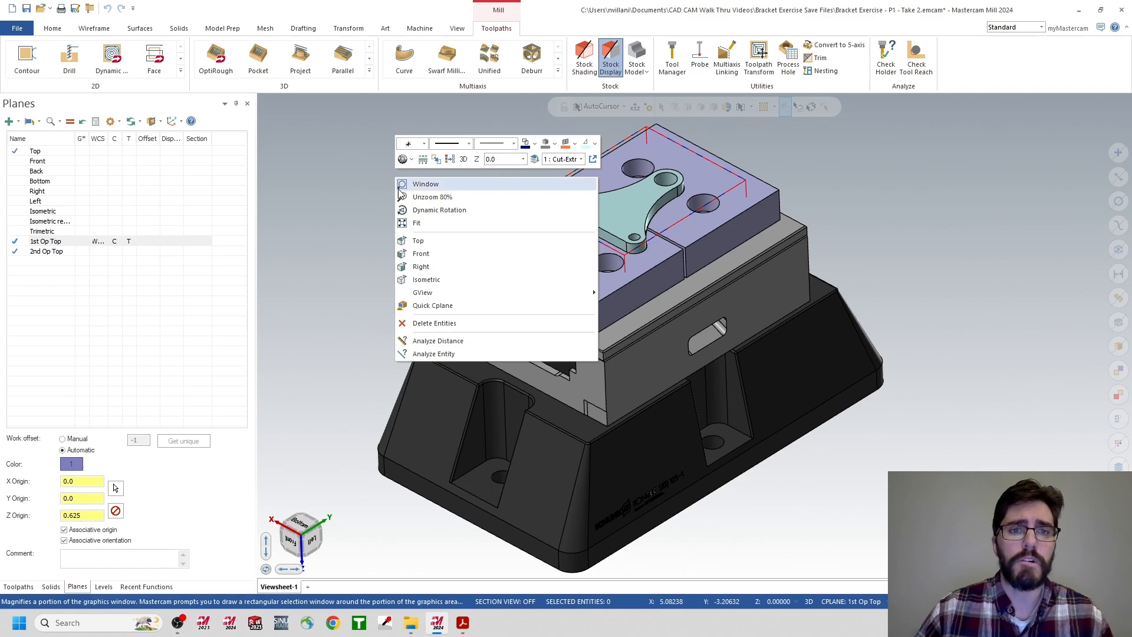
left_click(437, 282)
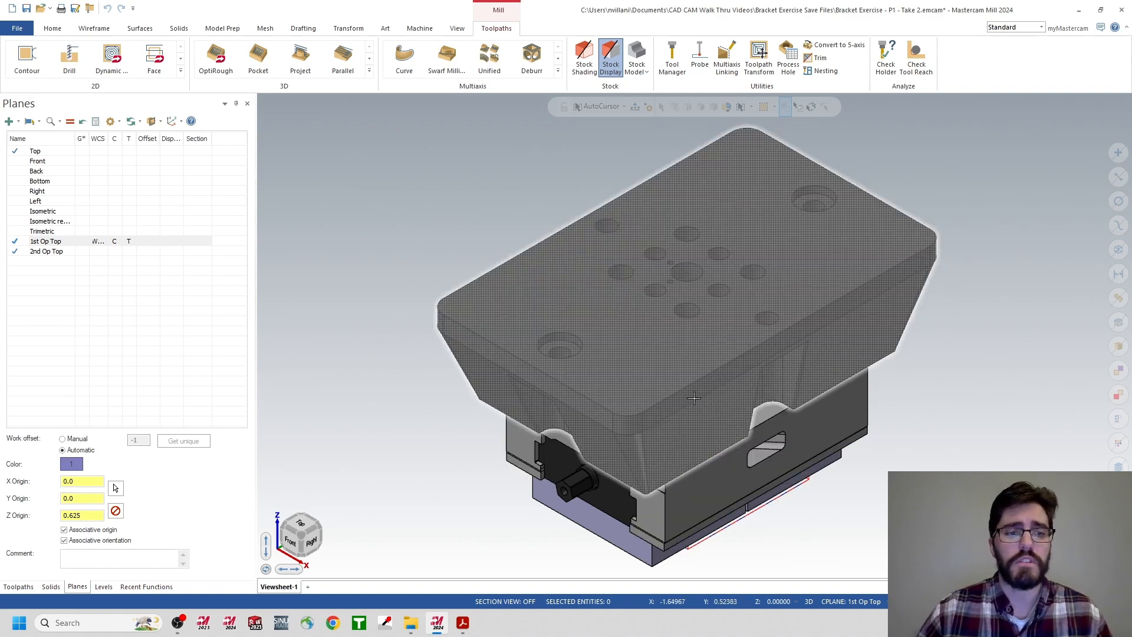
Hide the Workholding level so only the bracket and its wireframe stock are displayed.
left_click(103, 587)
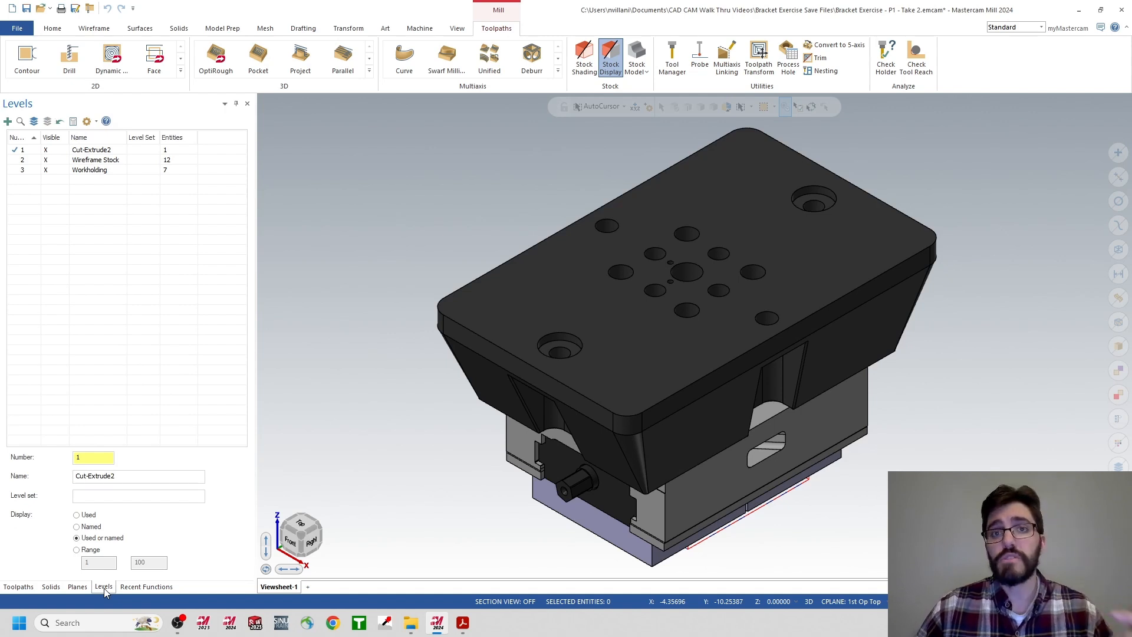
left_click(47, 171)
scroll(715, 533, "up", 5)
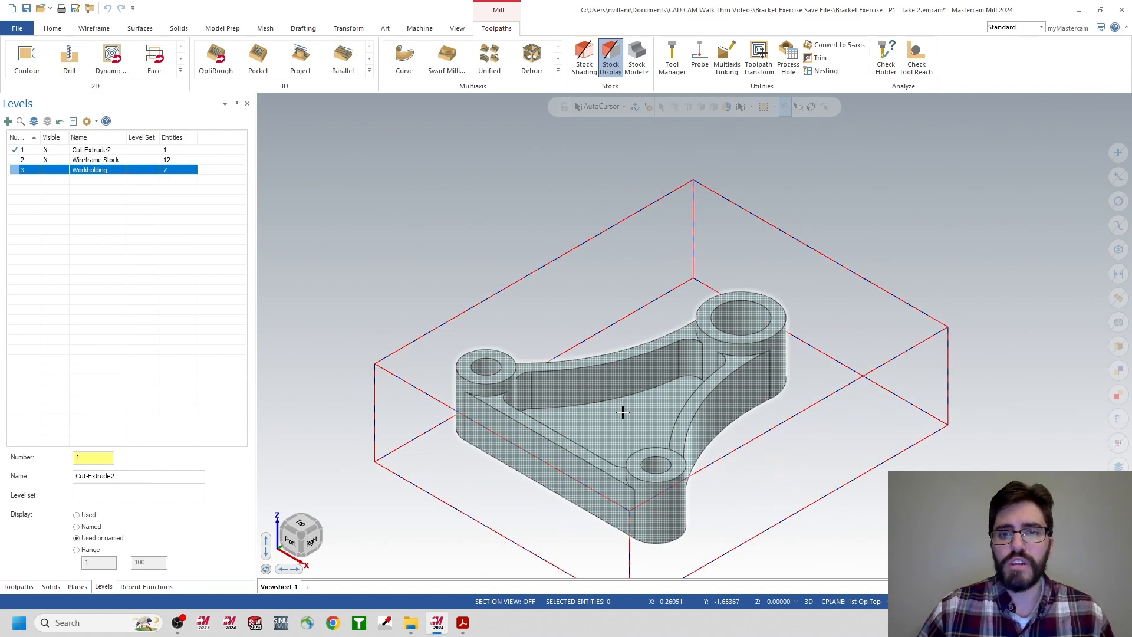
scroll(622, 409, "up", 2)
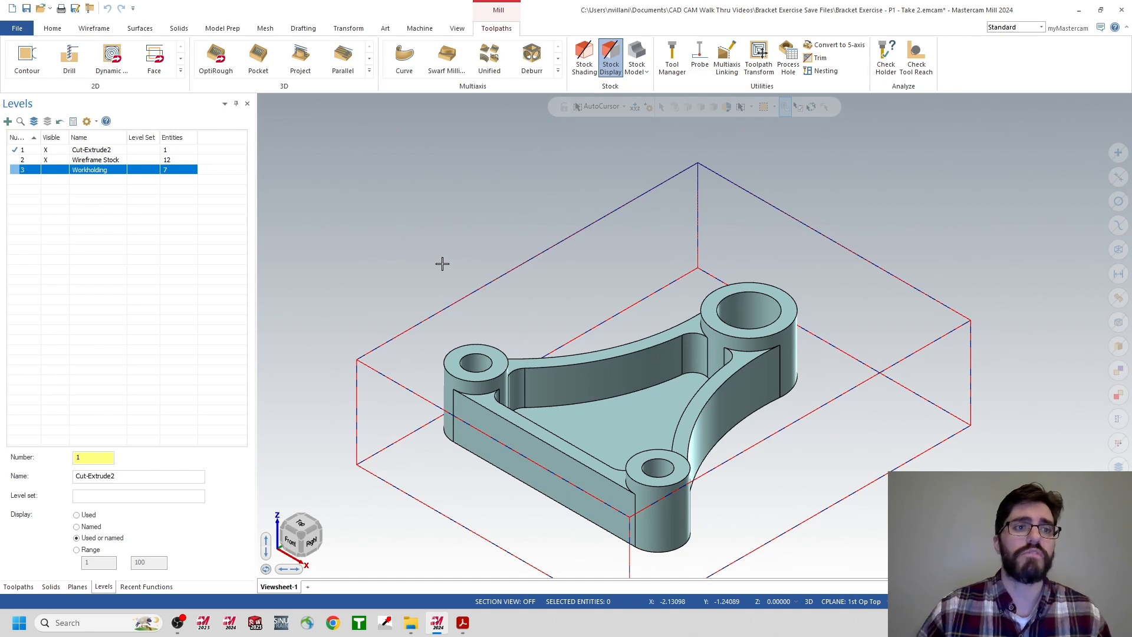
Add a new level 4 and name it P2.
left_click(8, 122)
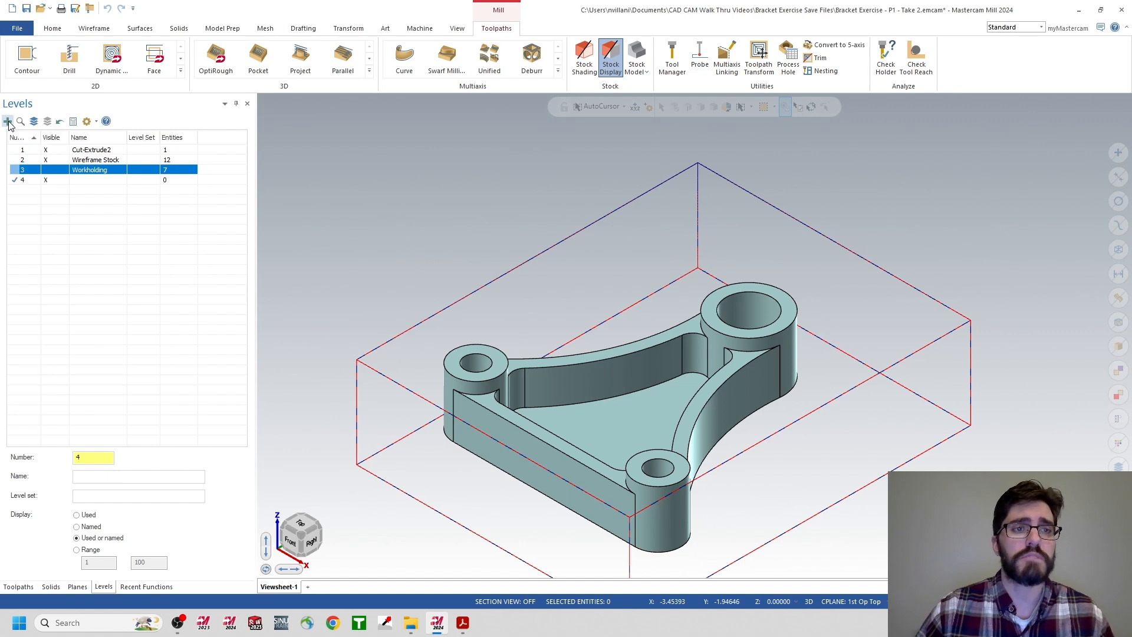
left_click(85, 180)
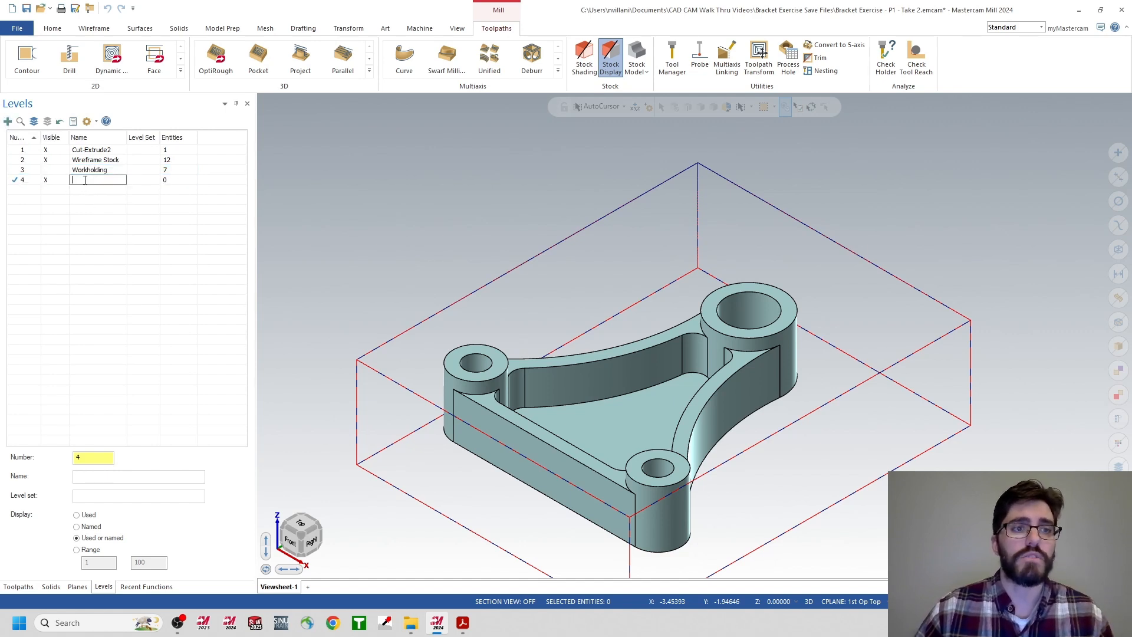
type("P")
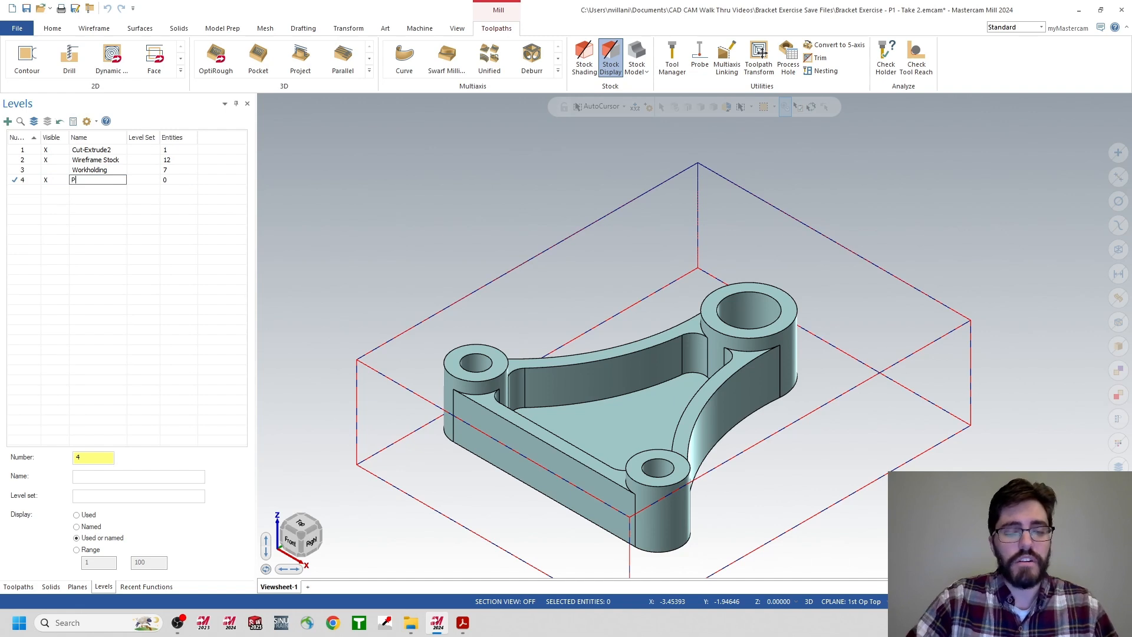
type("2")
key("Return")
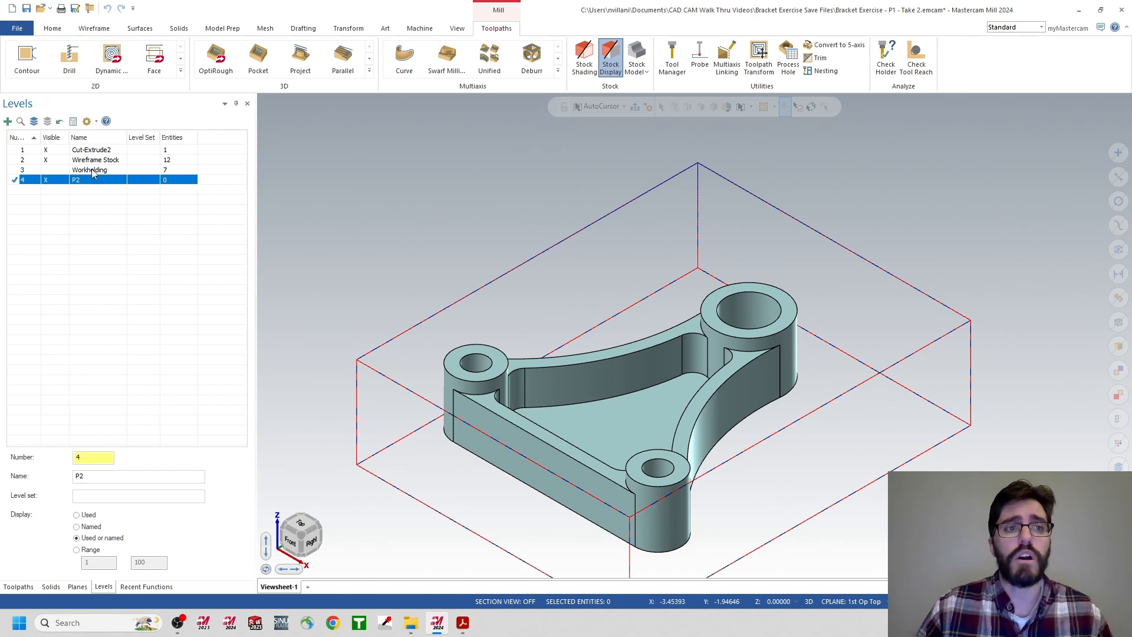
Check which geometry is on level 1 by toggling its visibility, and rename that level P1.
left_click(47, 151)
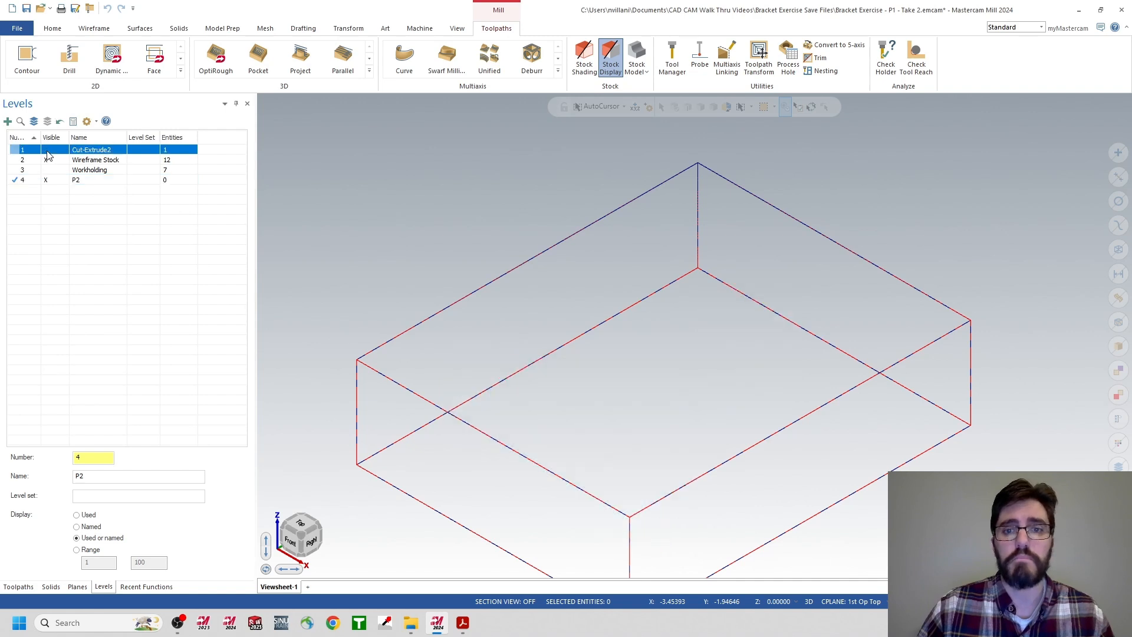
left_click(47, 151)
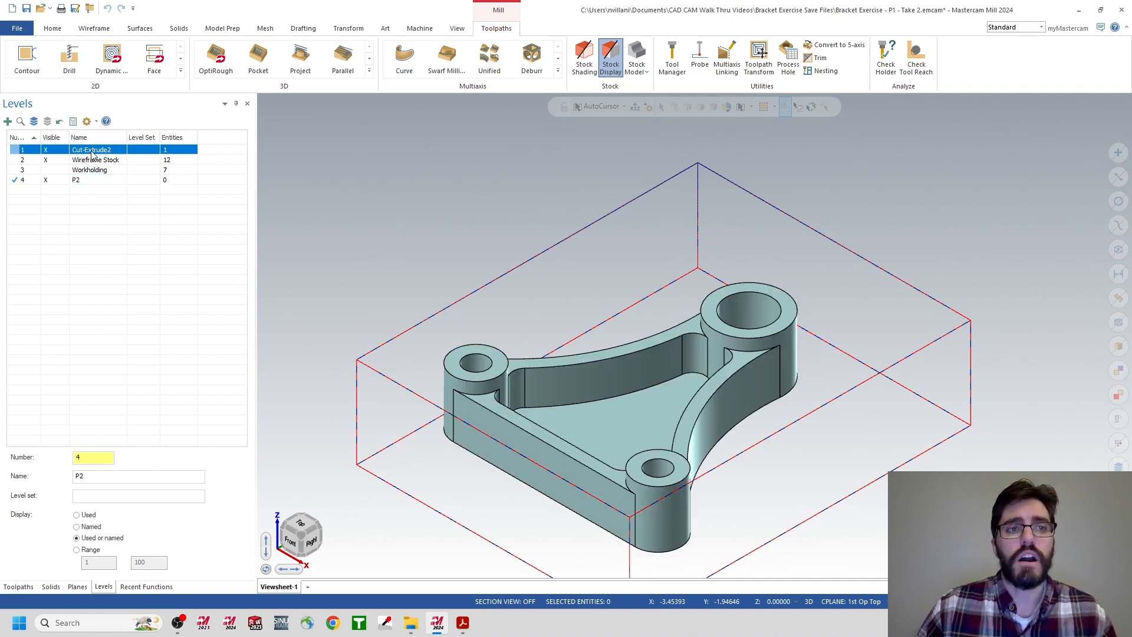
double_click(92, 152)
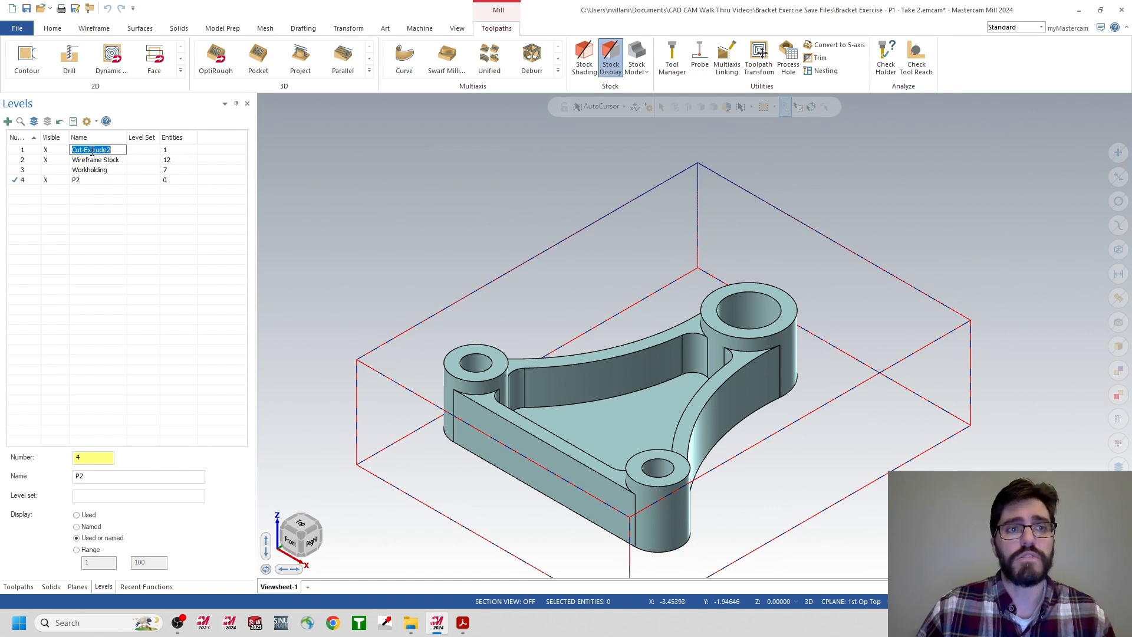
type("P")
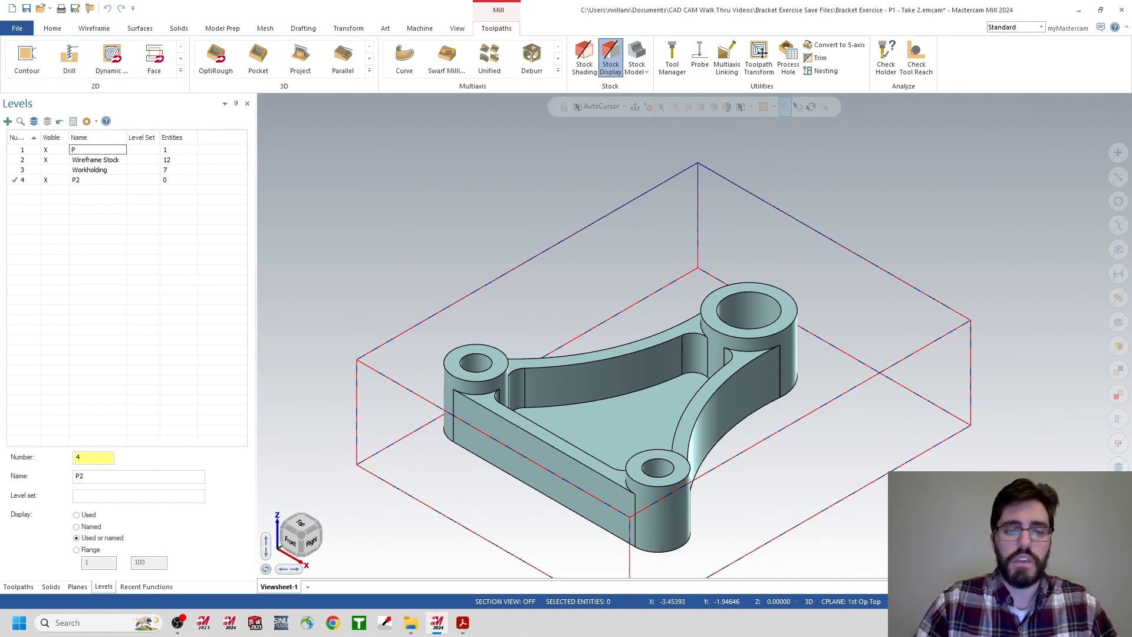
type("1")
key("Return")
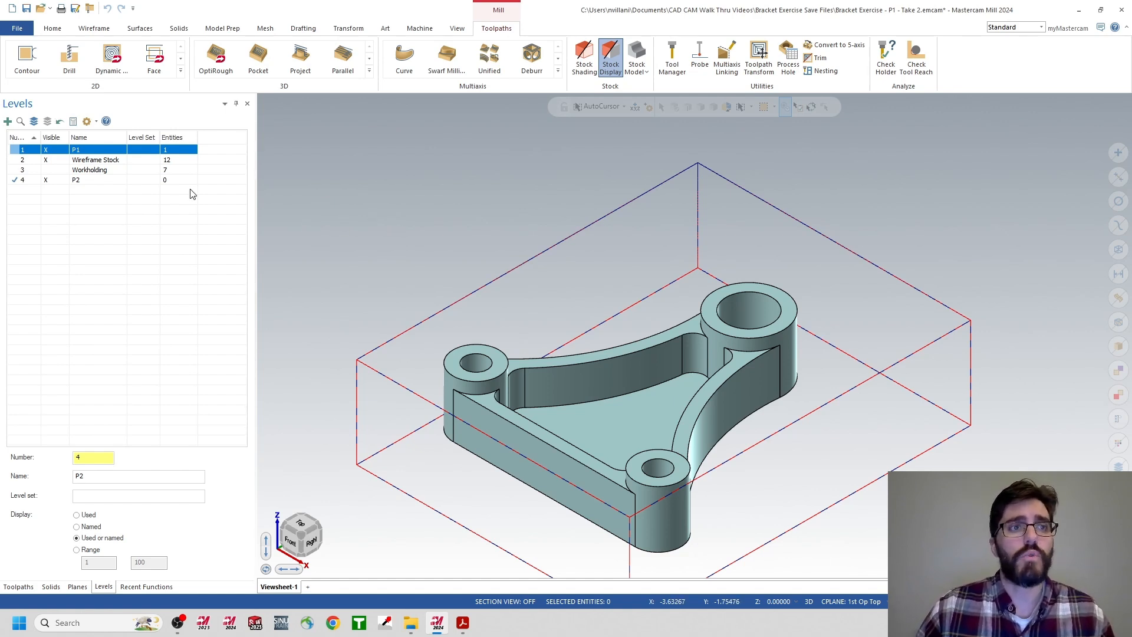
Merge the SOLIDWORKS part Bracket Exercise - P2 into the current file on the active level P2.
left_click(16, 34)
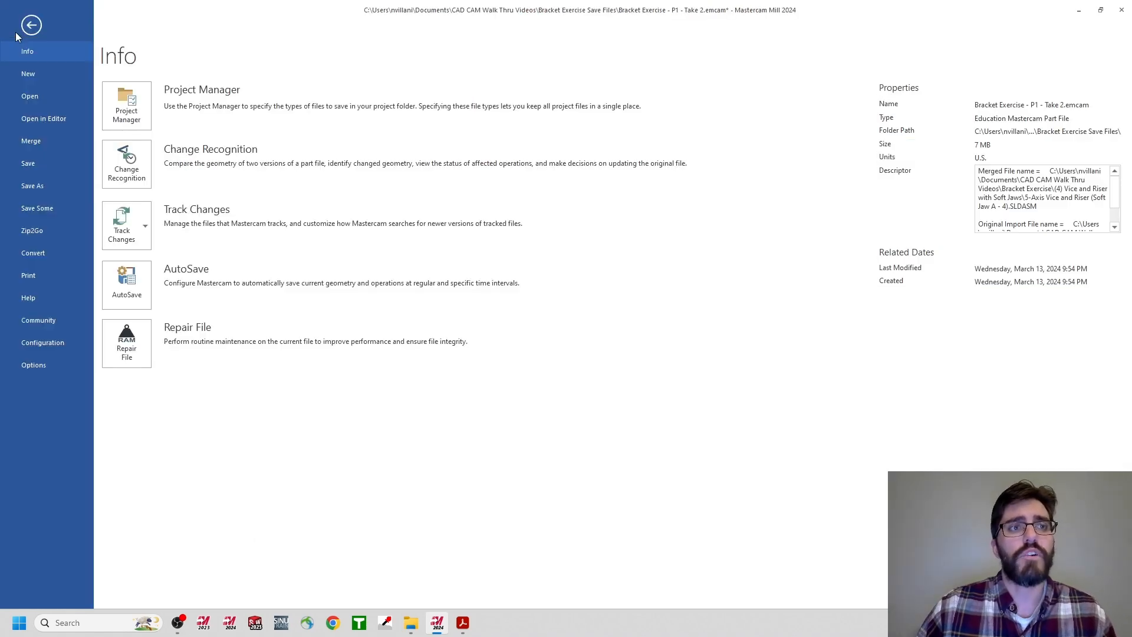
left_click(31, 140)
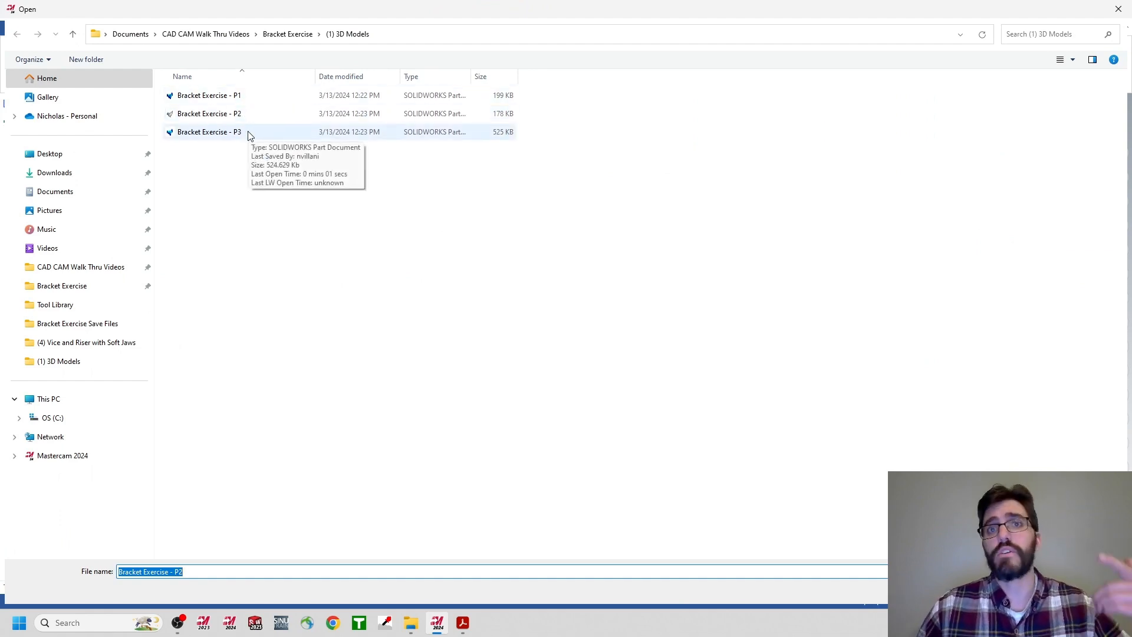
left_click(215, 122)
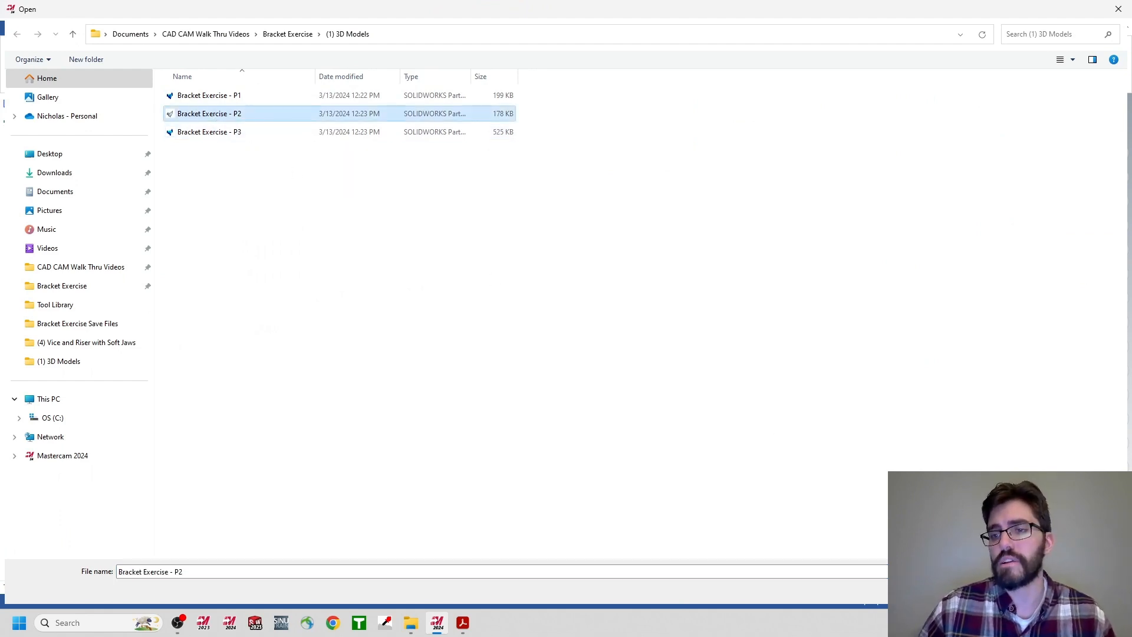
left_click(1036, 590)
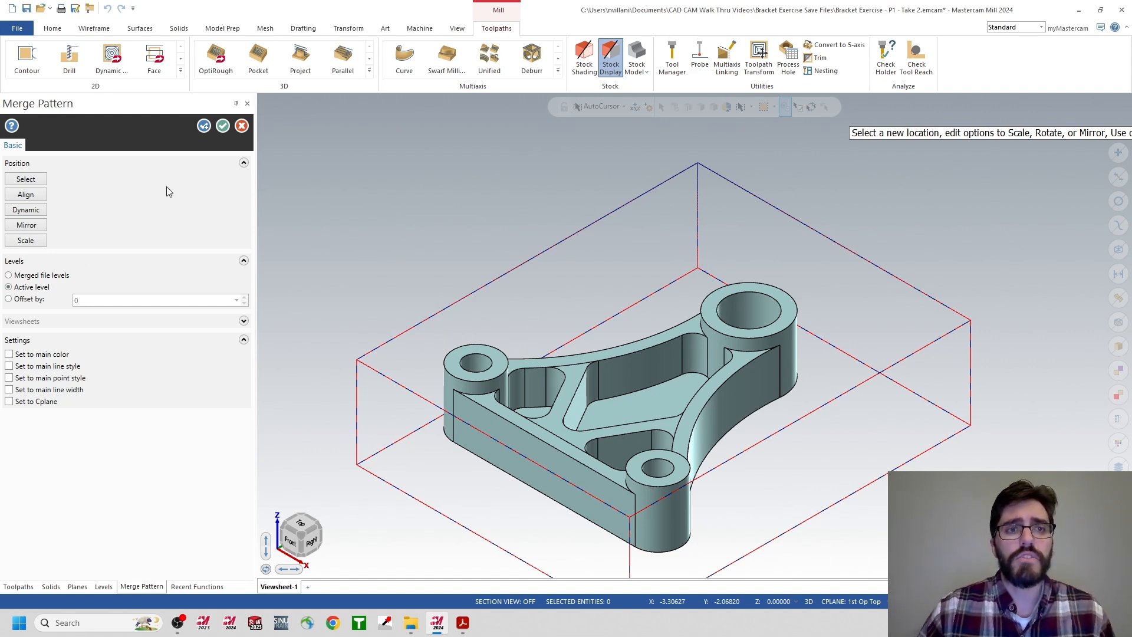
left_click(223, 128)
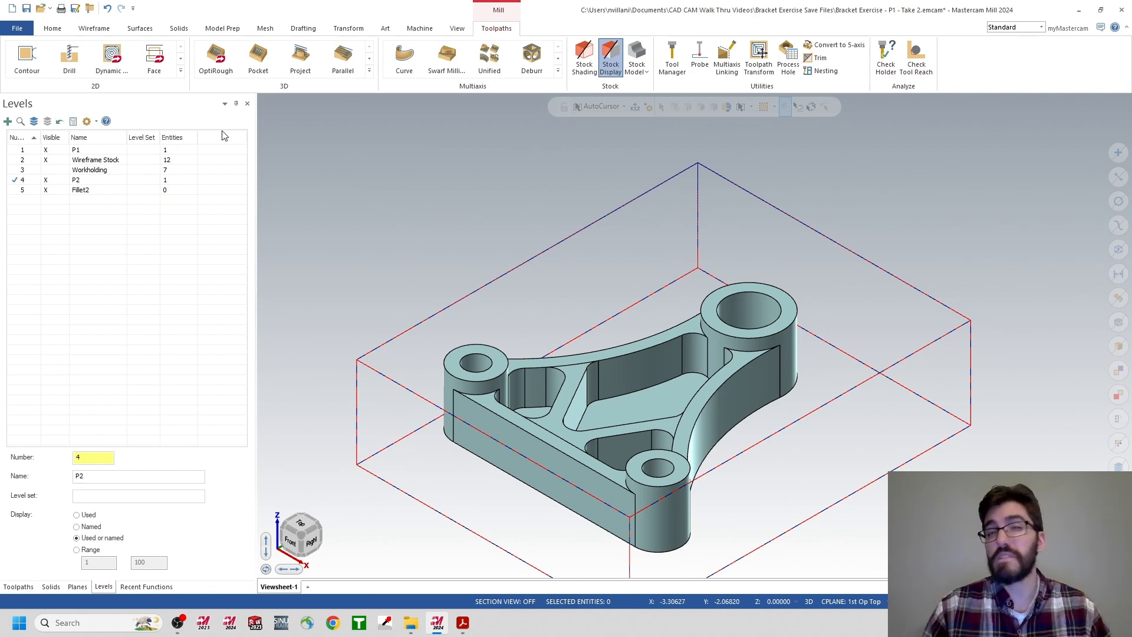
Clear the empty level 5, Fillet2, from the level list.
right_click(85, 196)
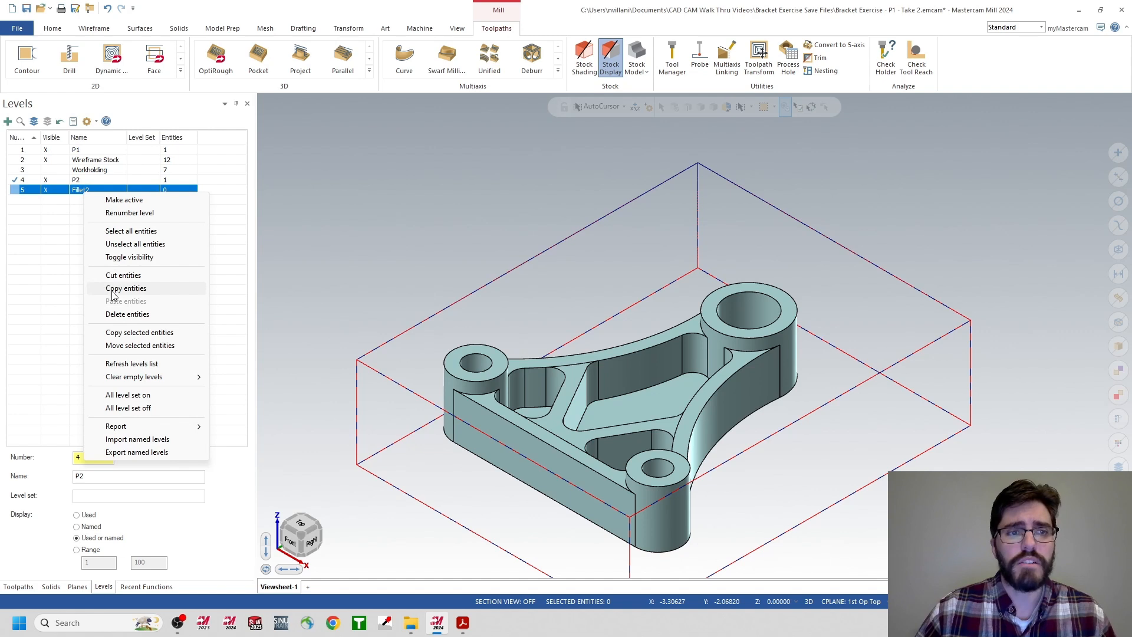
mouse_move(200, 376)
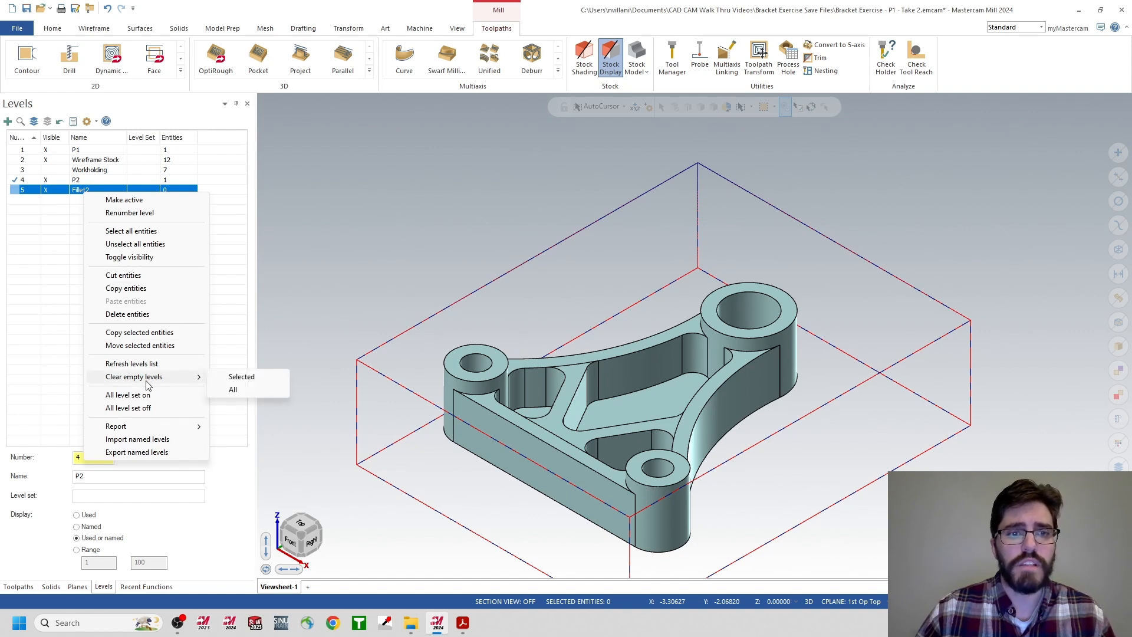
left_click(236, 378)
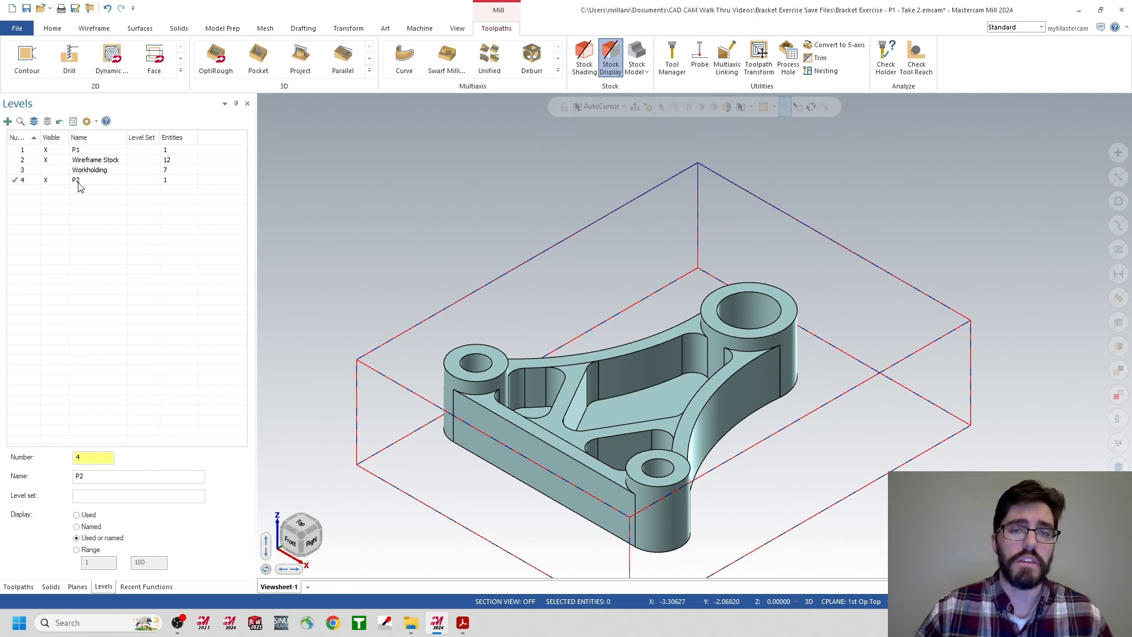
Make the Wireframe Stock level active and hide the P2 level, leaving P1 visible.
left_click(14, 161)
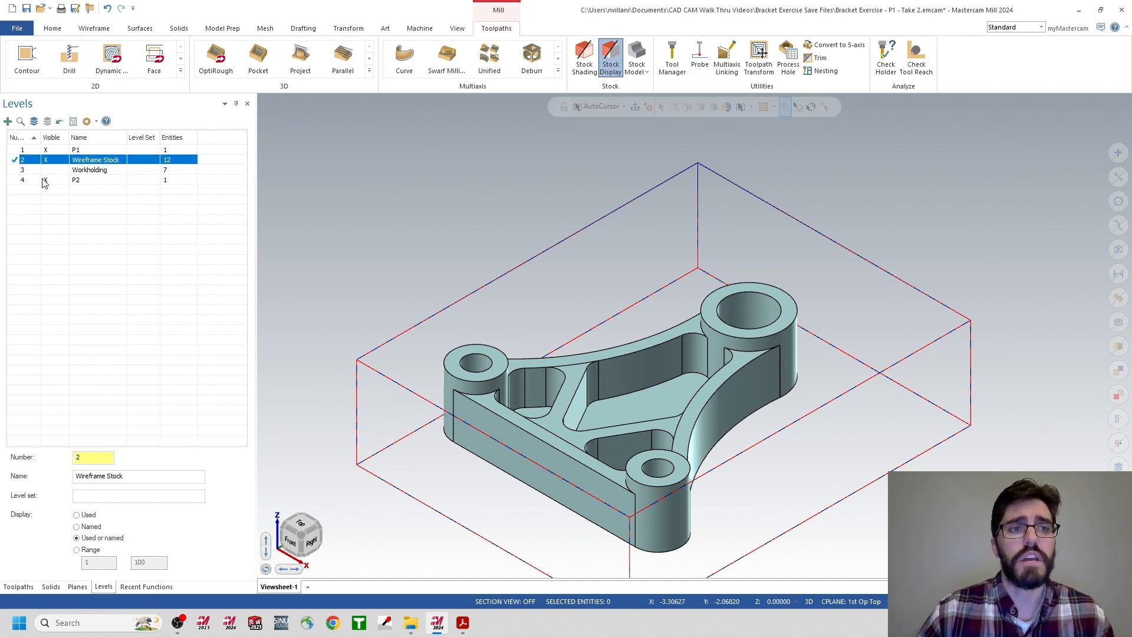
left_click(46, 151)
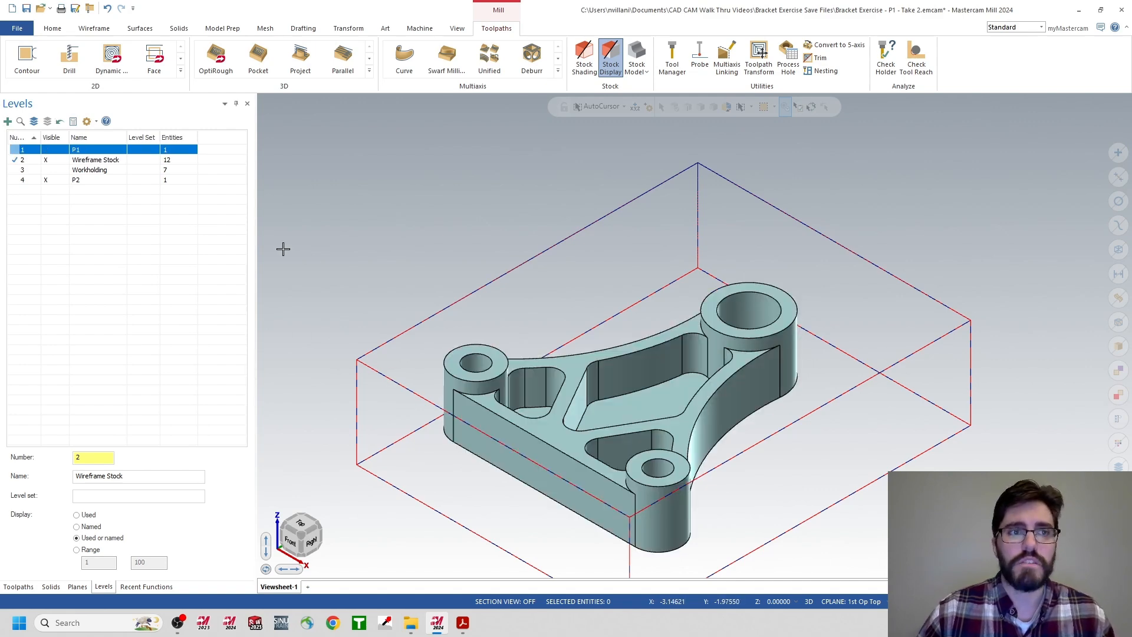
left_click(46, 149)
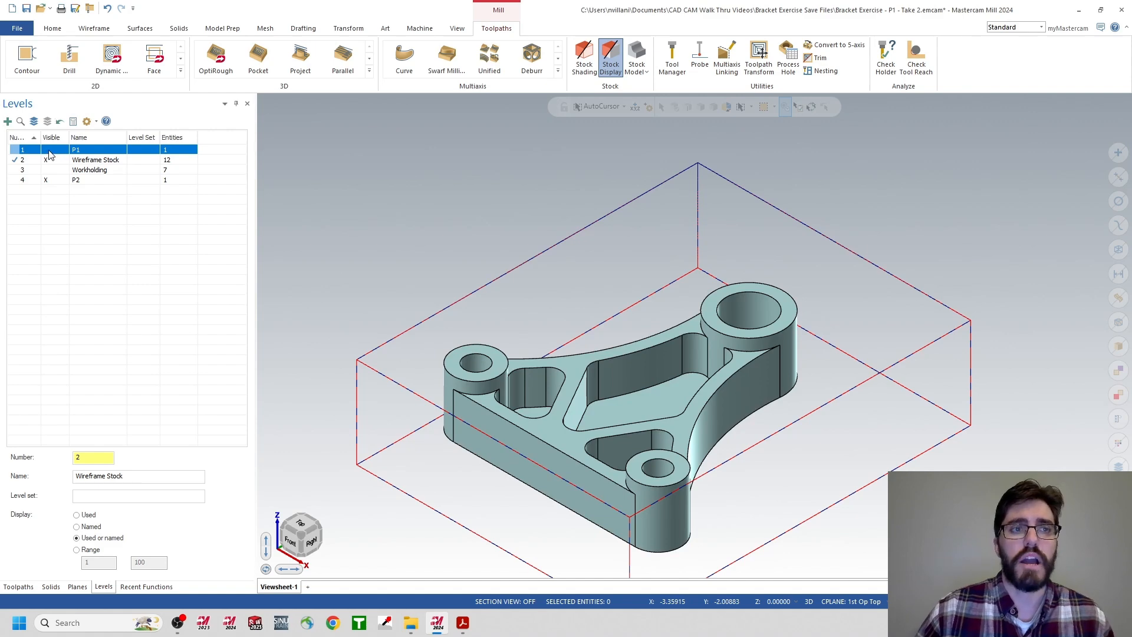
left_click(46, 180)
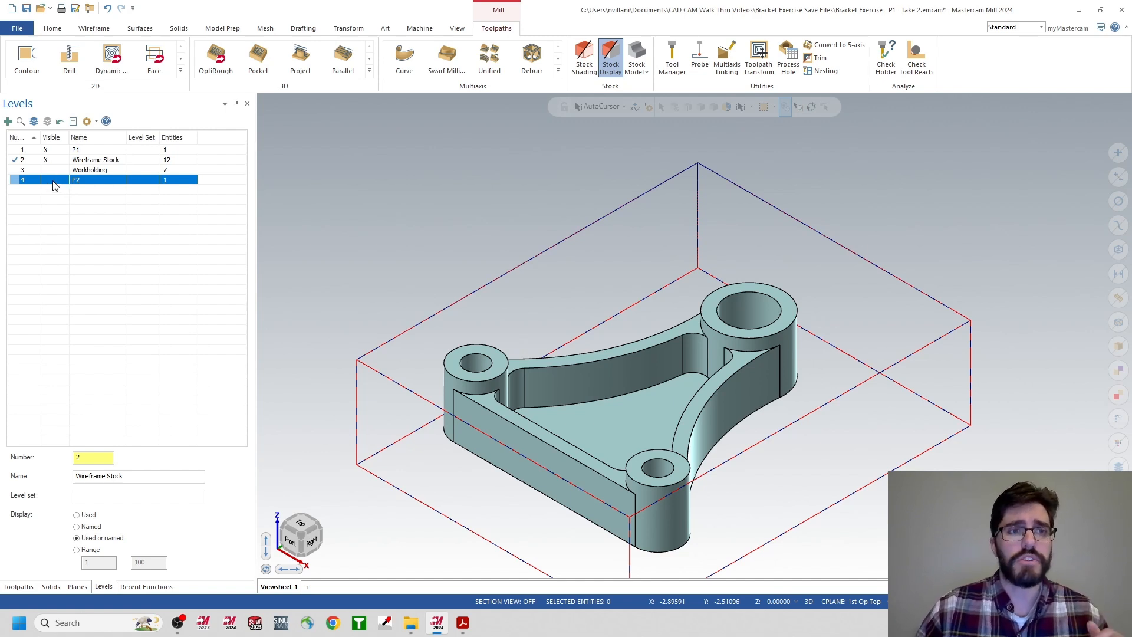
Show the P2 level and hide the P1 level so only the revised bracket appears inside the wireframe stock.
left_click(46, 180)
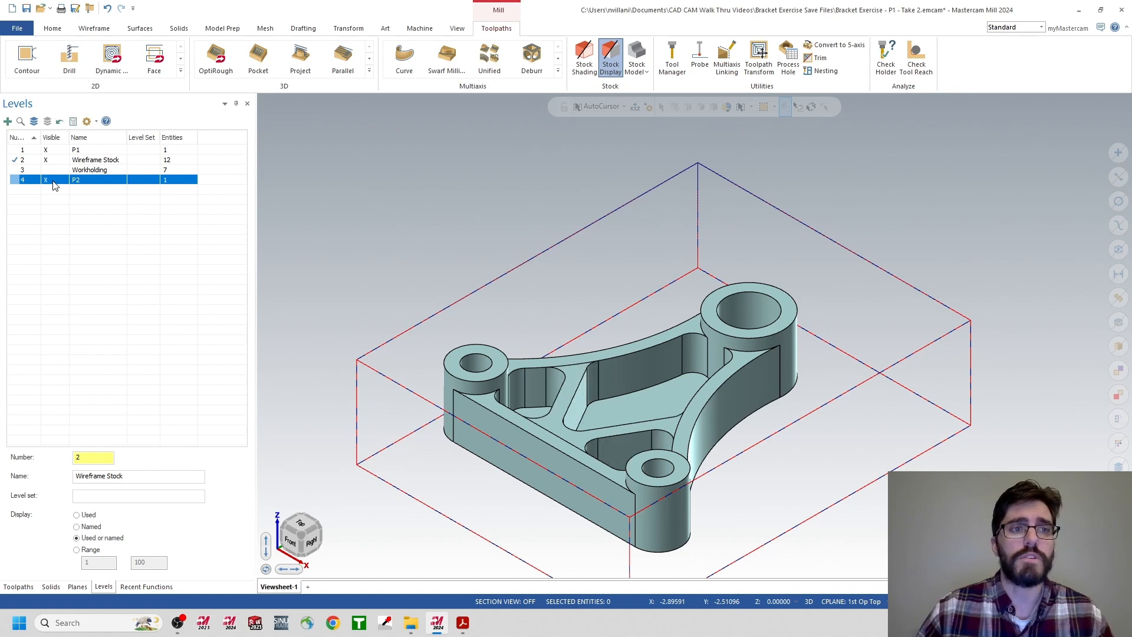
left_click(47, 151)
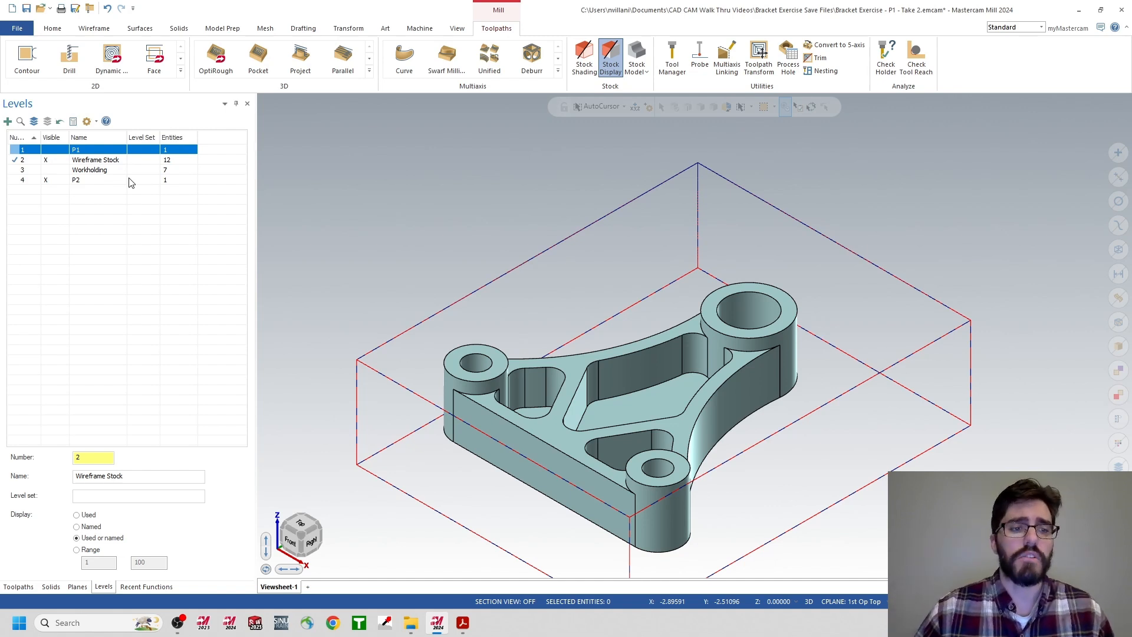
Review the toolpaths of 1st Op operations 1 to 6 against the P2 model, looking closely at operation 6 in the pockets.
left_click(26, 591)
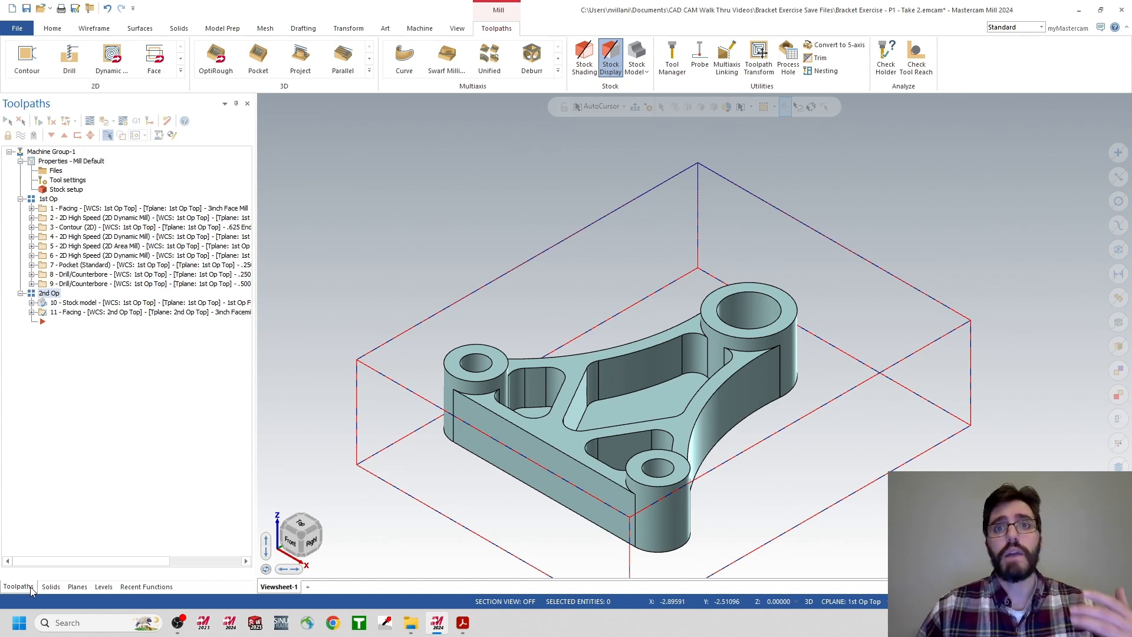
left_click(30, 586)
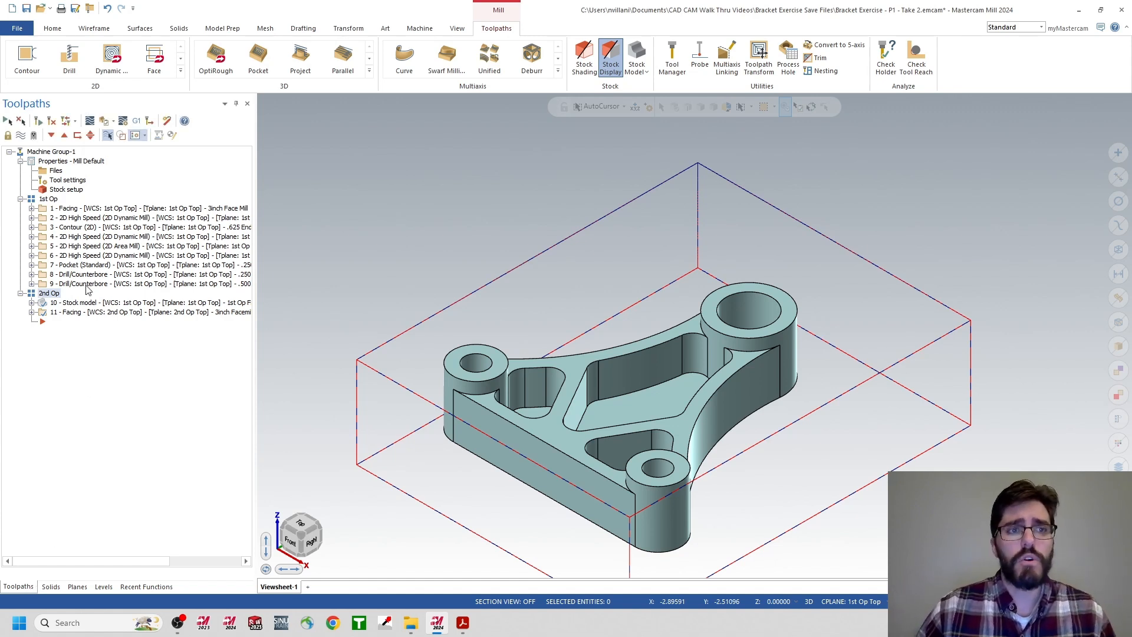
left_click(77, 210)
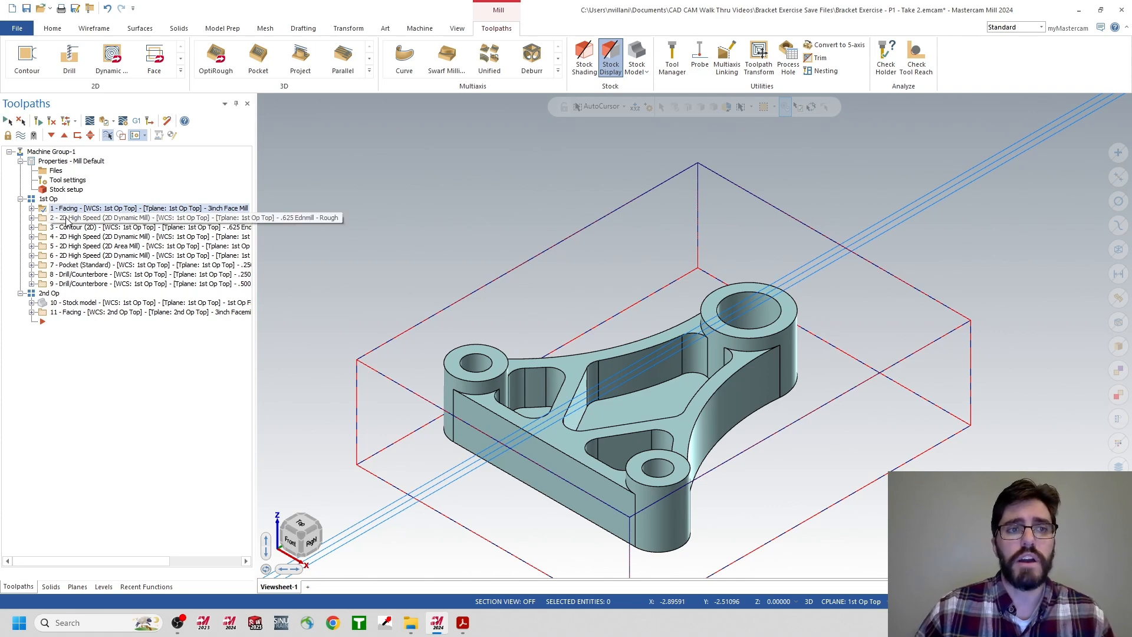
left_click(88, 217)
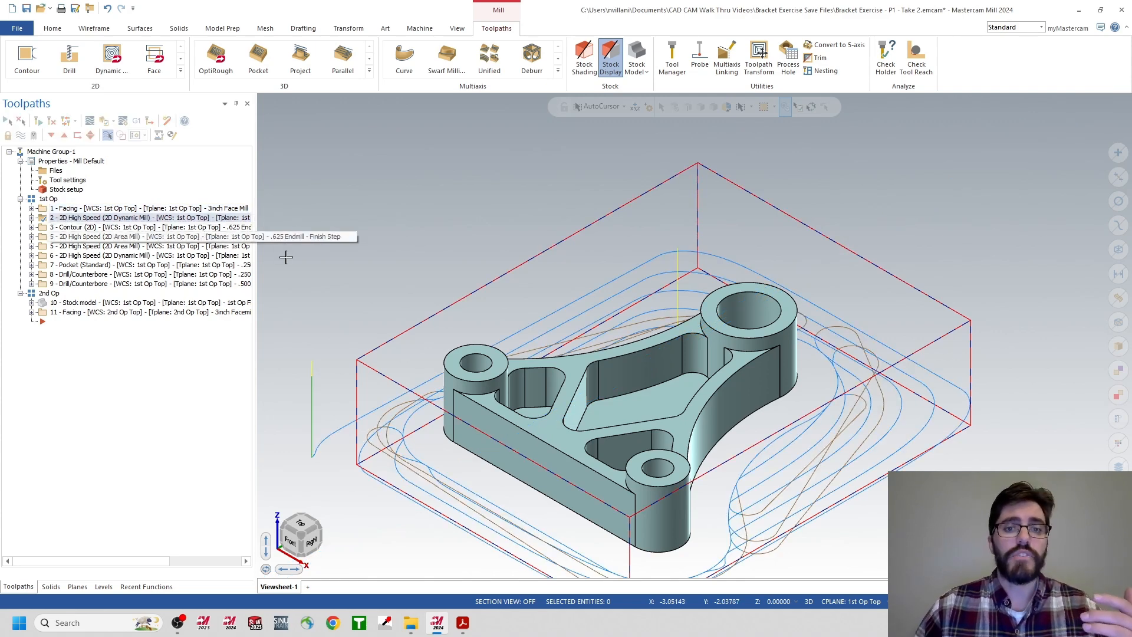
left_click(106, 229)
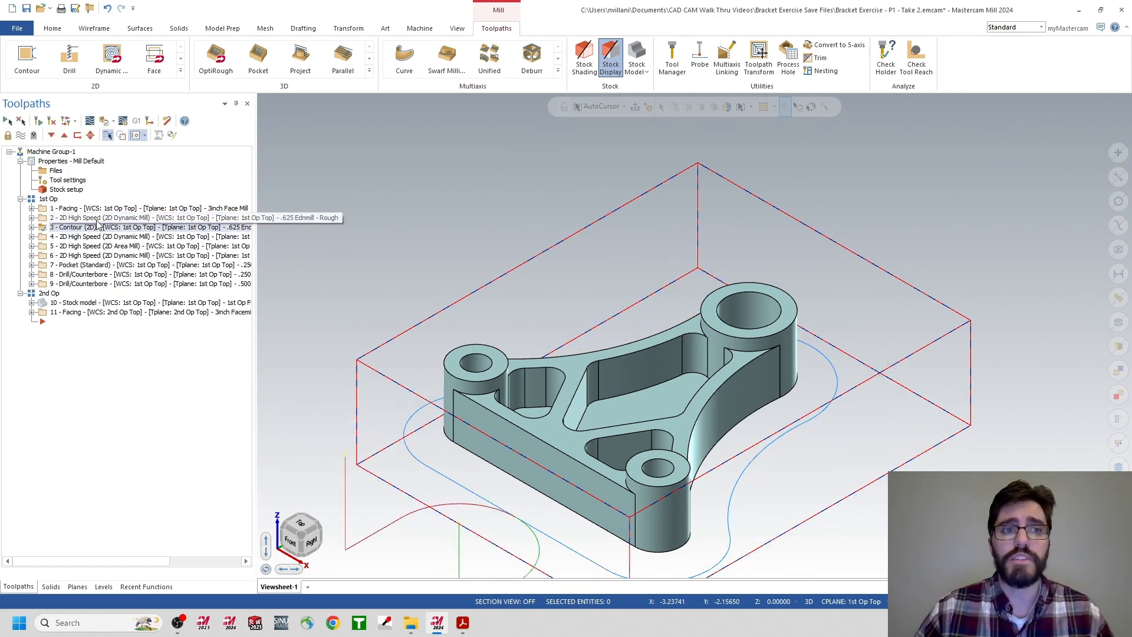
left_click(96, 219)
left_click(92, 229)
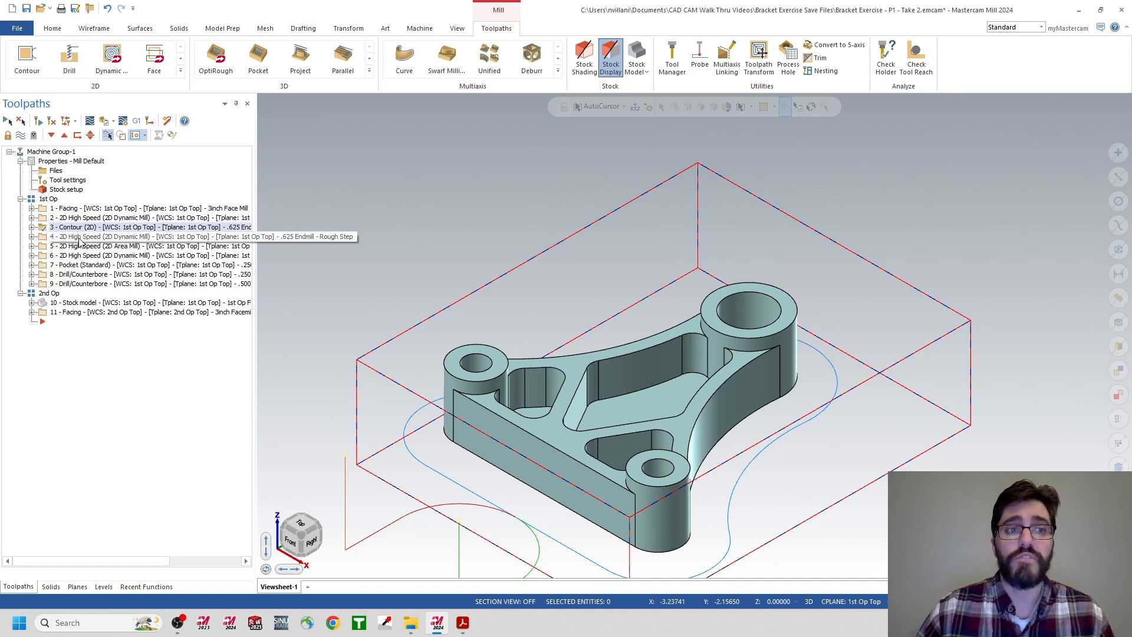
left_click(79, 237)
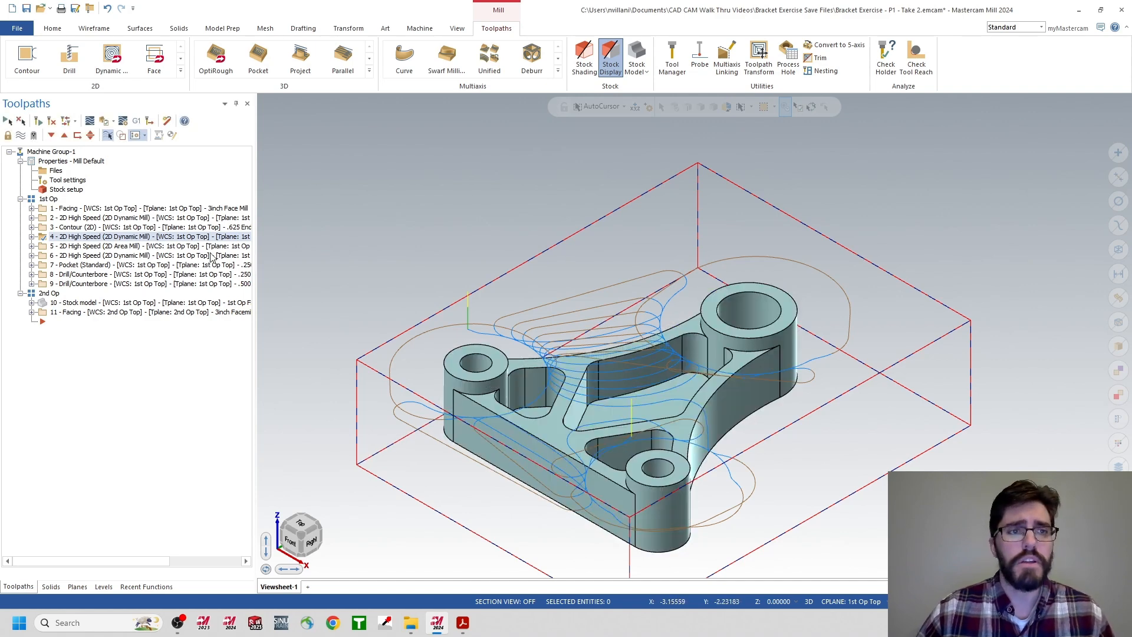
left_click(101, 247)
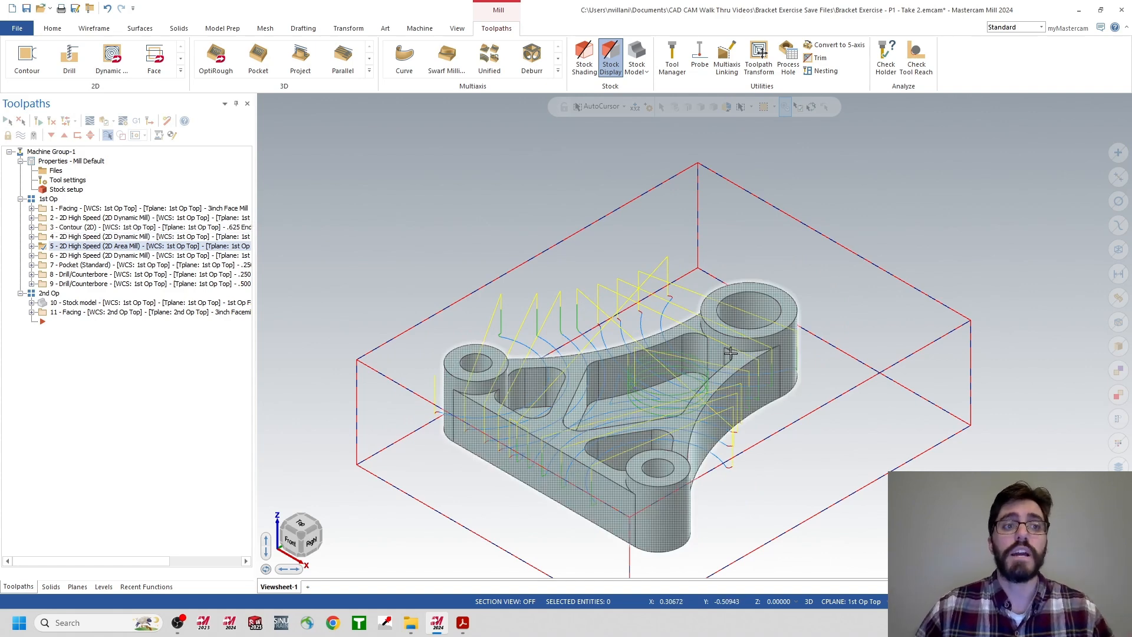
left_click(124, 256)
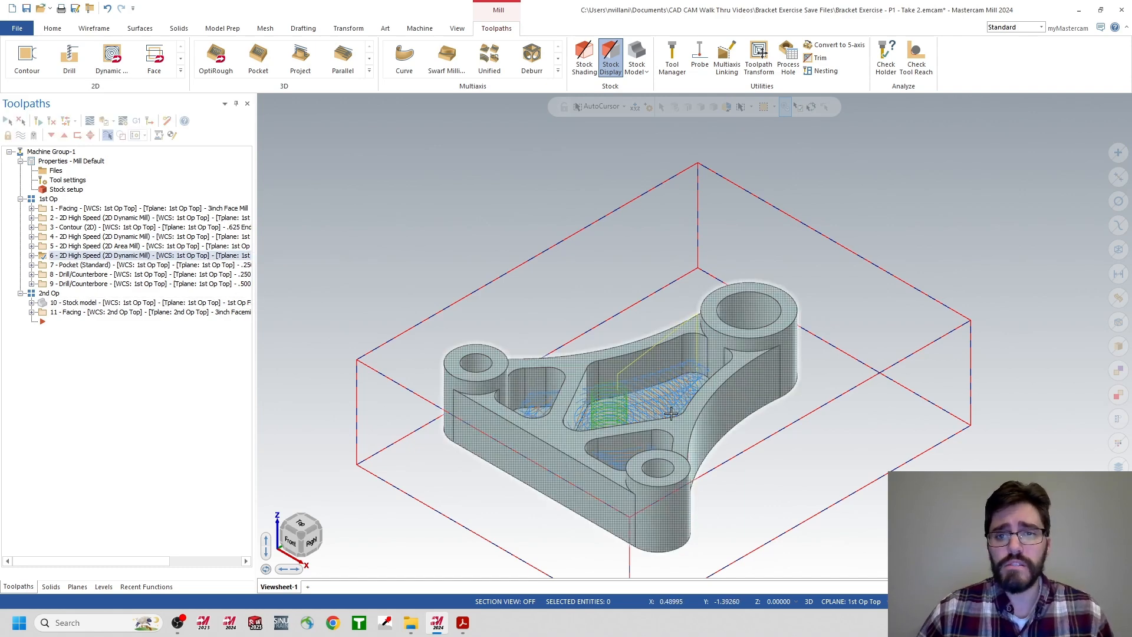
scroll(635, 422, "up", 2)
scroll(635, 422, "up", 1)
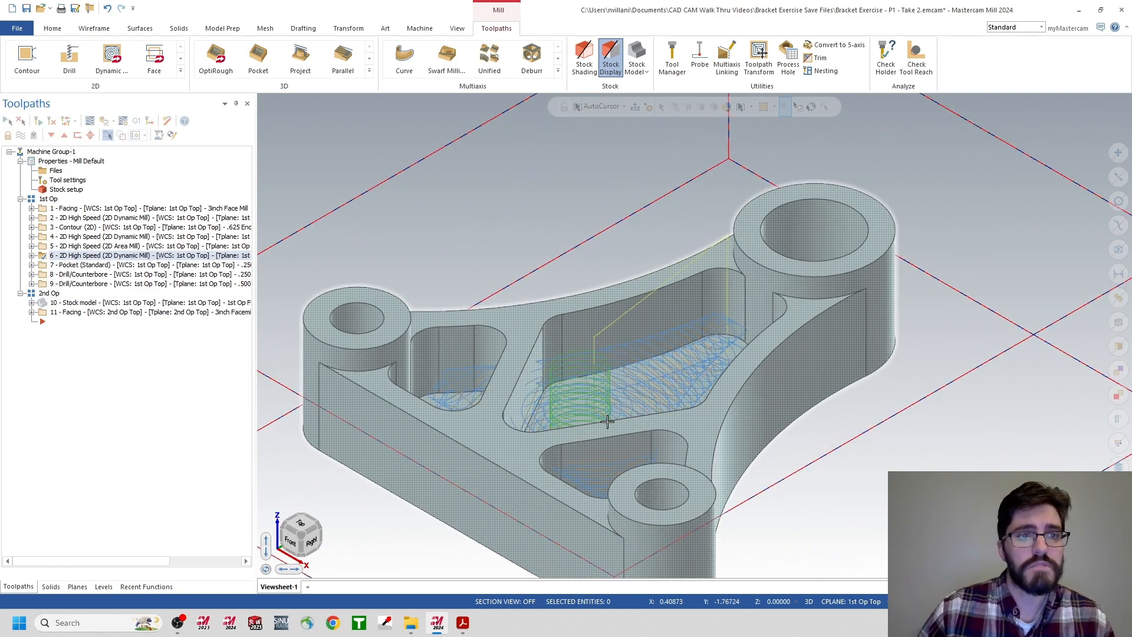
scroll(607, 421, "up", 1)
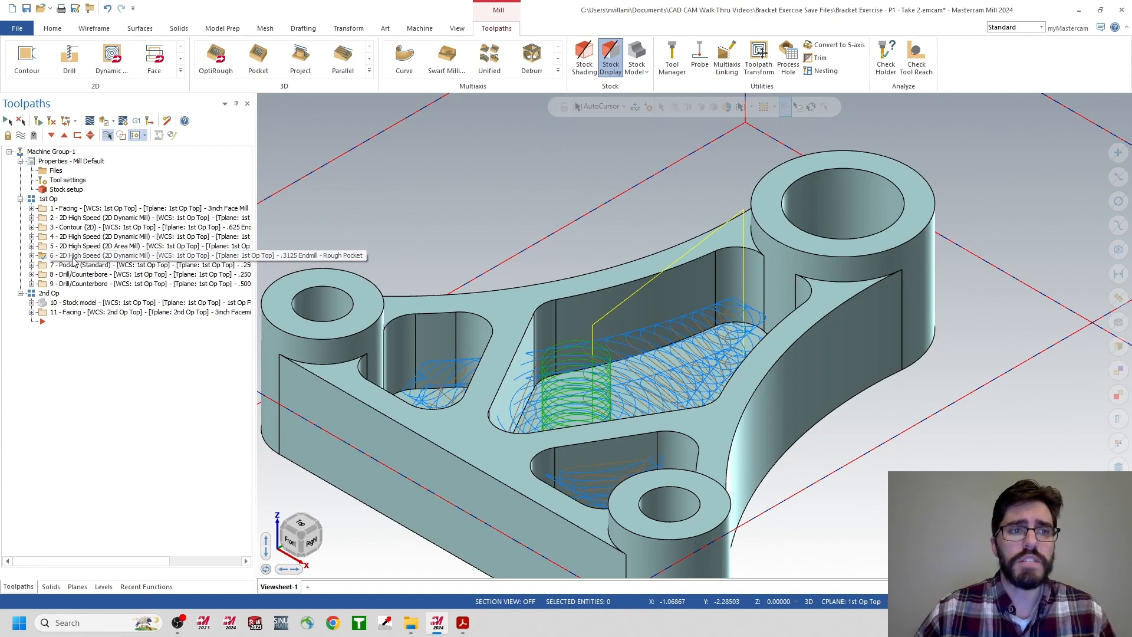
Remove the existing automatic region from operation 6, the .3125 endmill rough pocket Dynamic Mill toolpath.
left_click(32, 256)
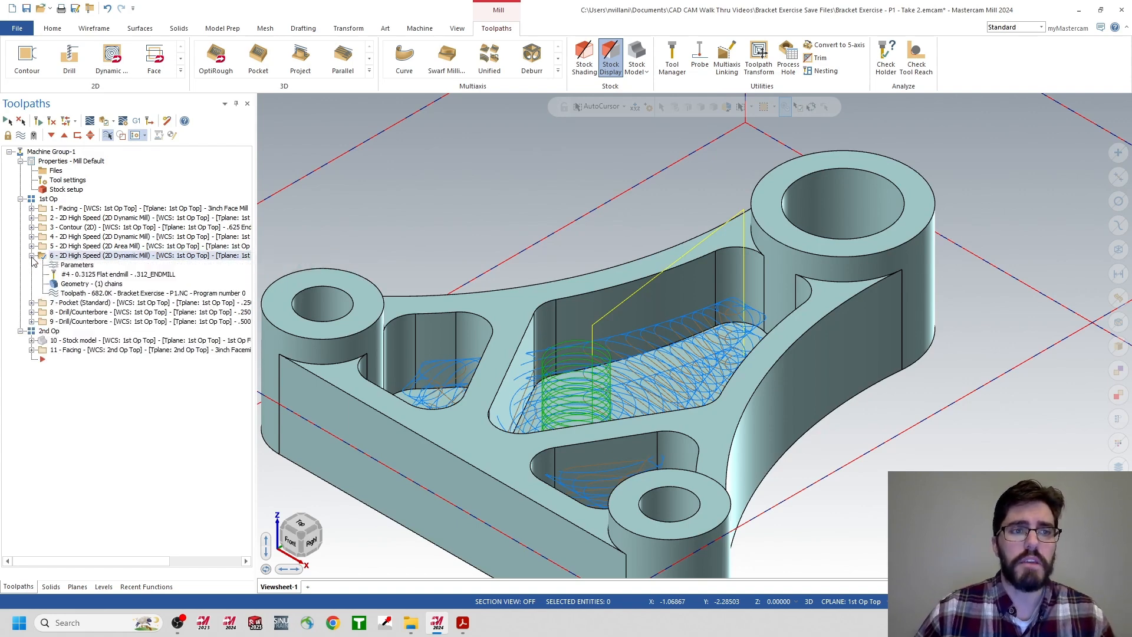
left_click(75, 265)
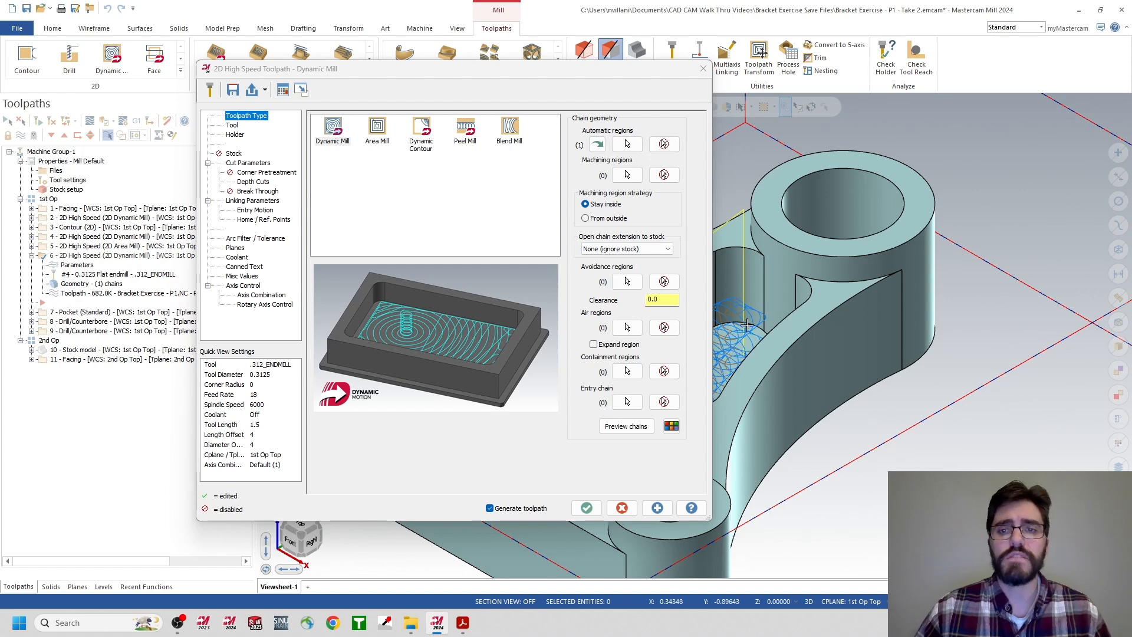
left_click(665, 145)
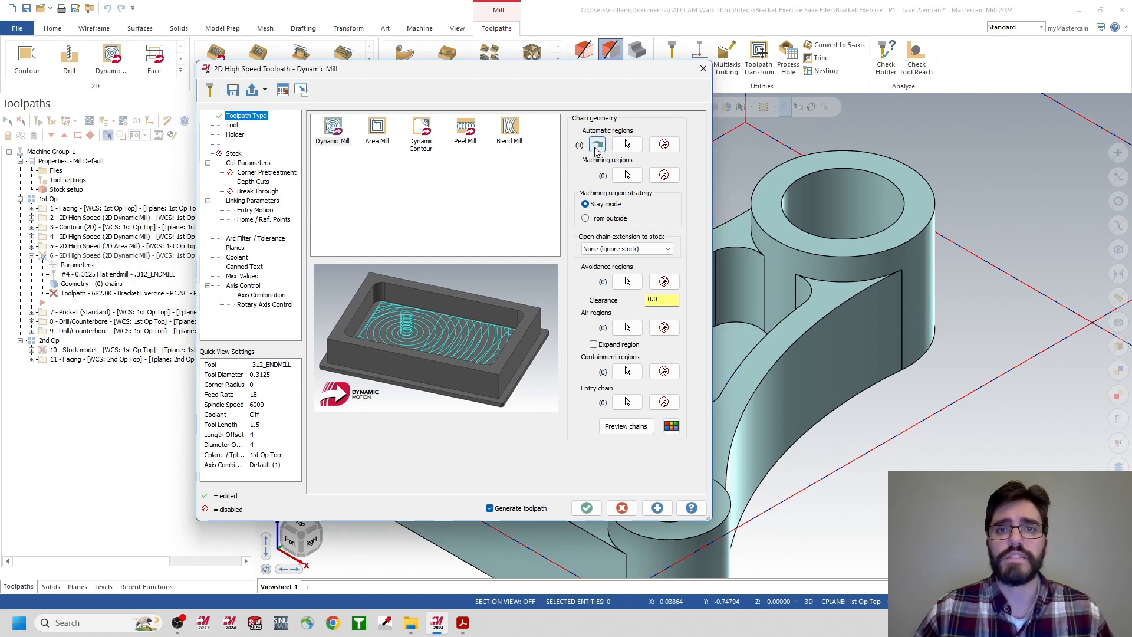
Chain the floor faces of the three P2 pockets as automatic regions for operation 6 and regenerate its toolpath.
left_click(627, 145)
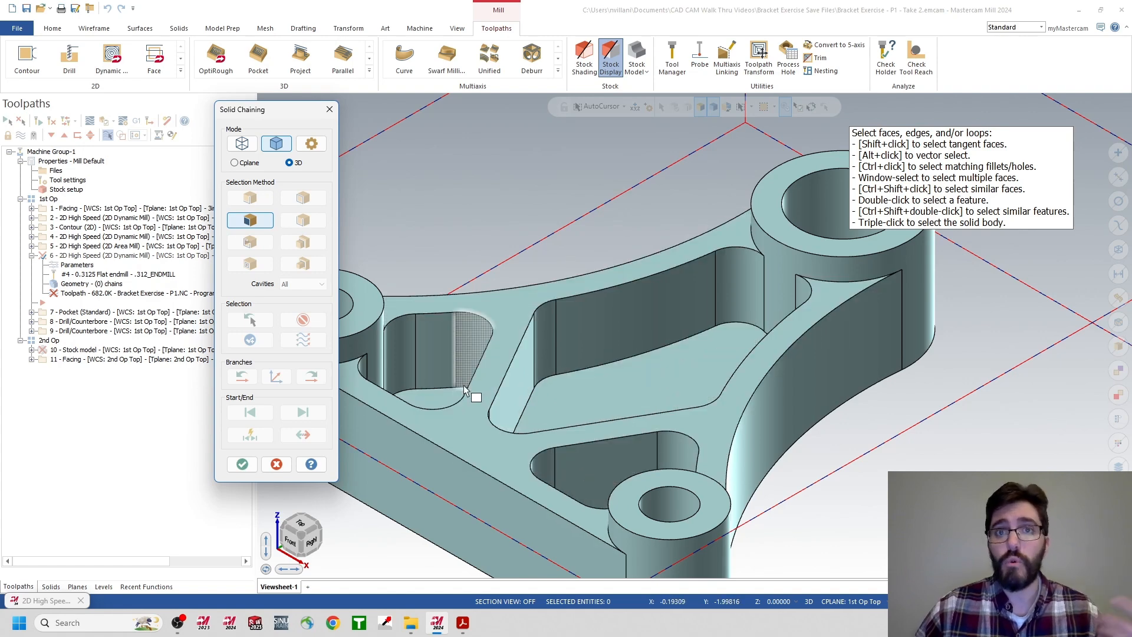
mouse_move(529, 386)
middle_mouse_down()
mouse_move(541, 405)
mouse_move(556, 358)
mouse_move(542, 361)
middle_mouse_up()
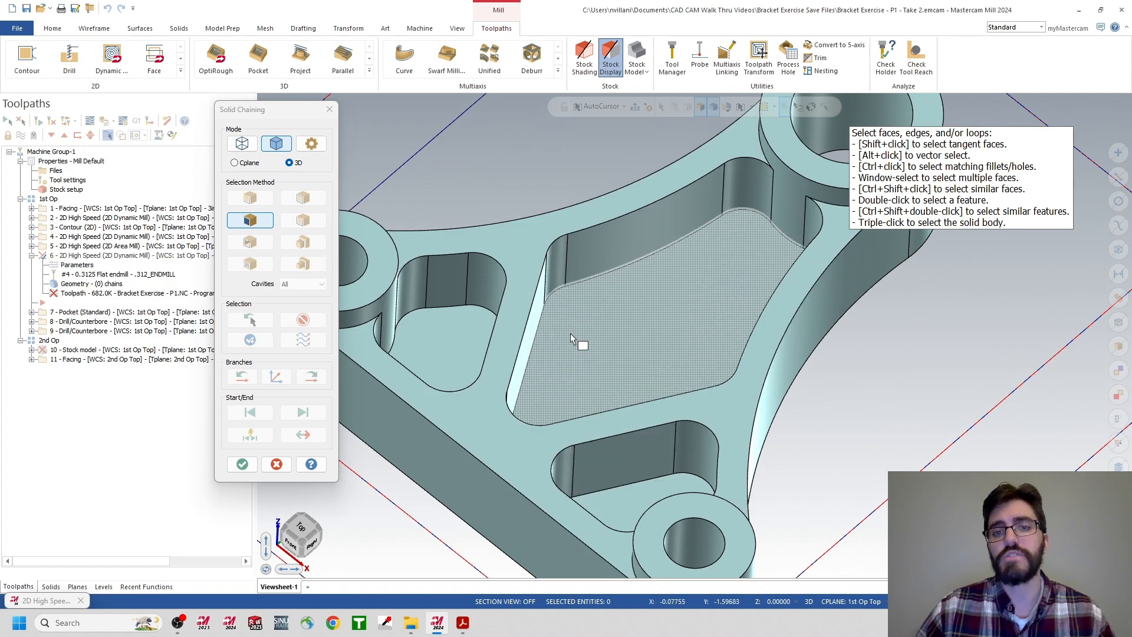
left_click(626, 318)
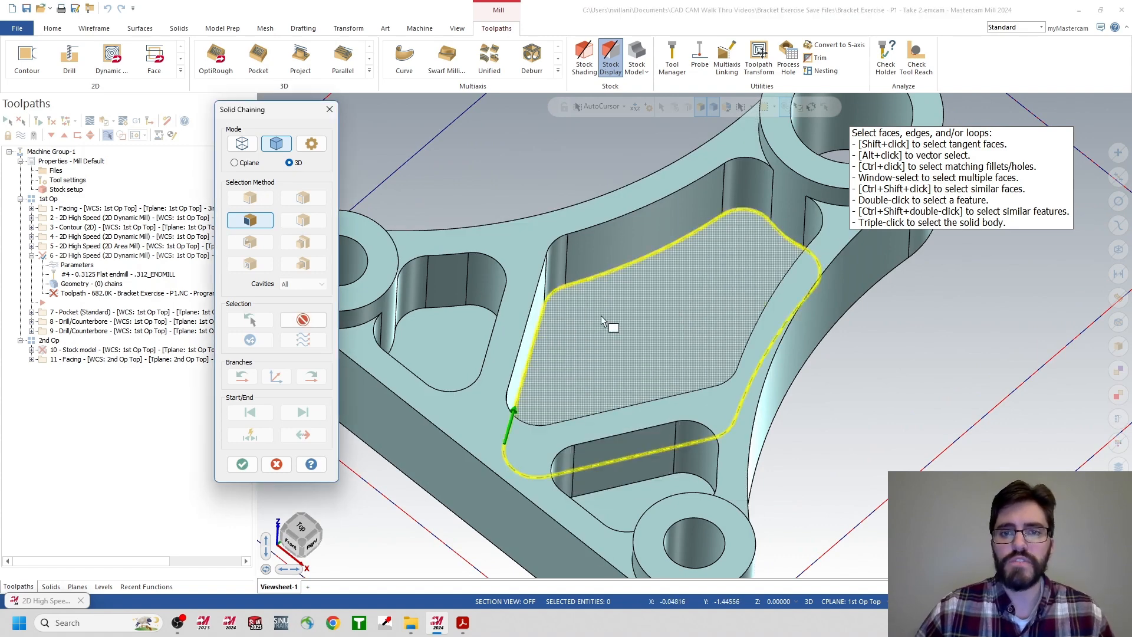
left_click(454, 348)
left_click(600, 508)
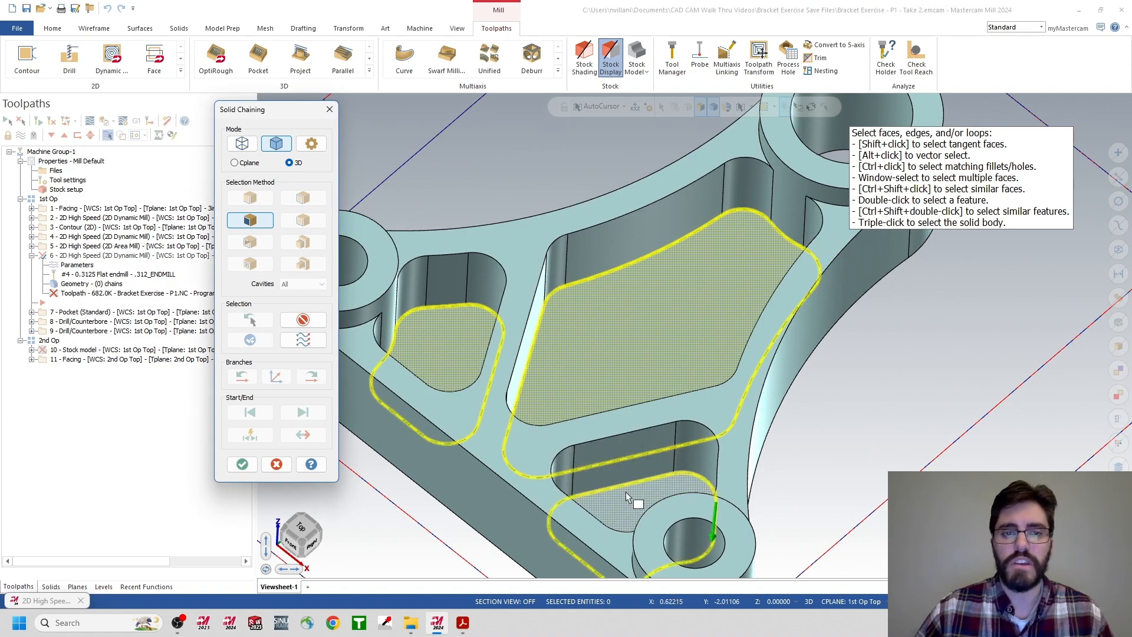
left_click(243, 464)
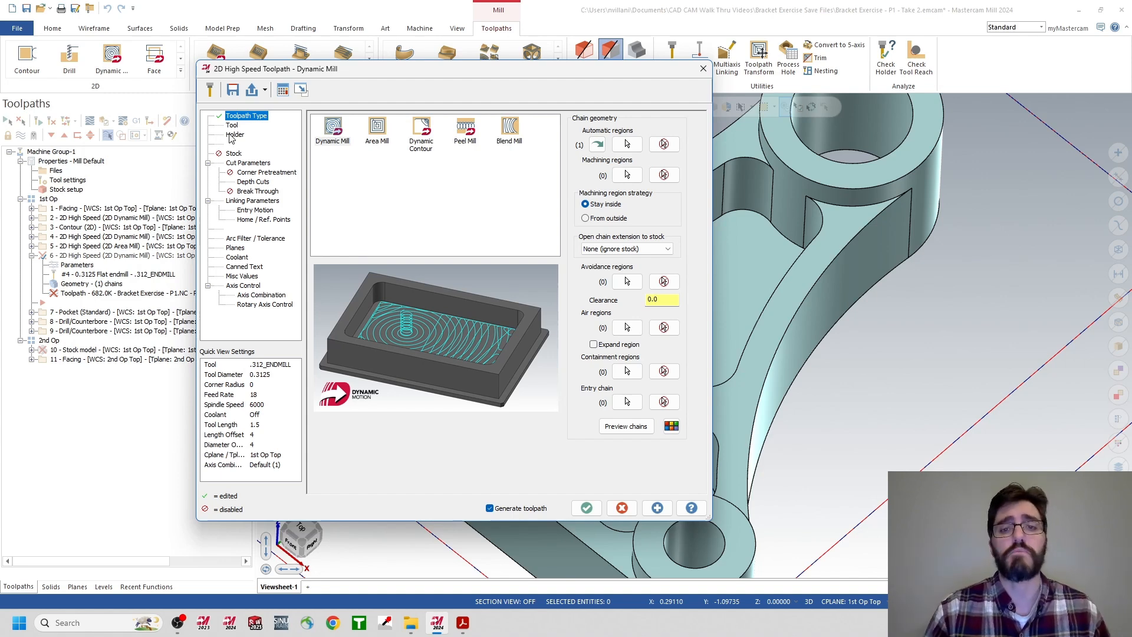
left_click(585, 508)
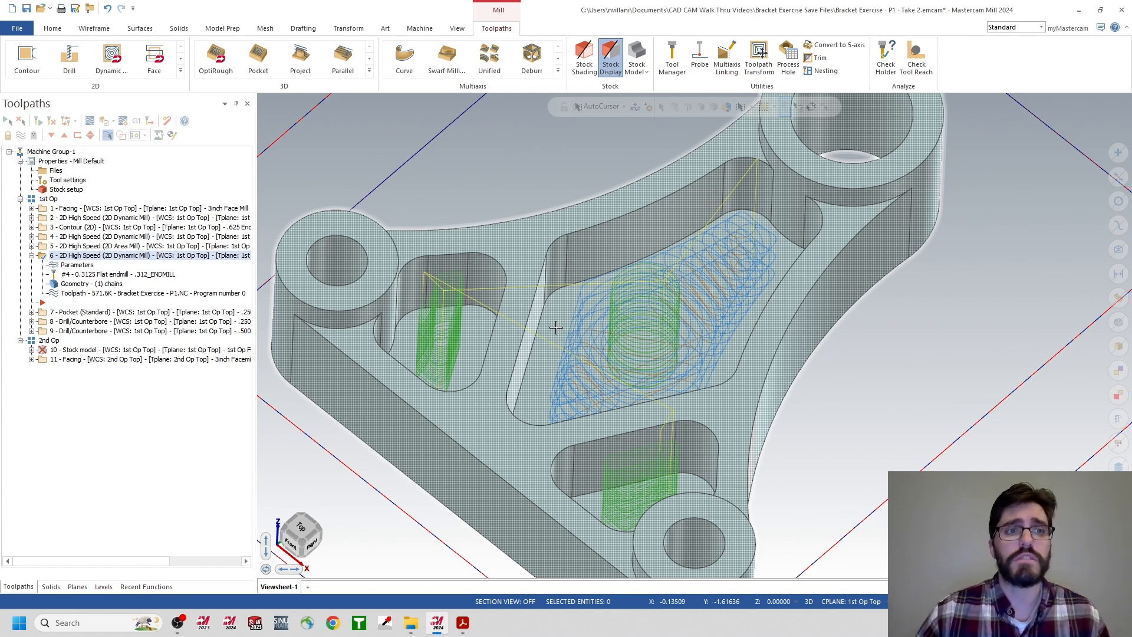
Set the entry motion helix radius of operation 6 to .0625 and regenerate the toolpath.
left_click(78, 265)
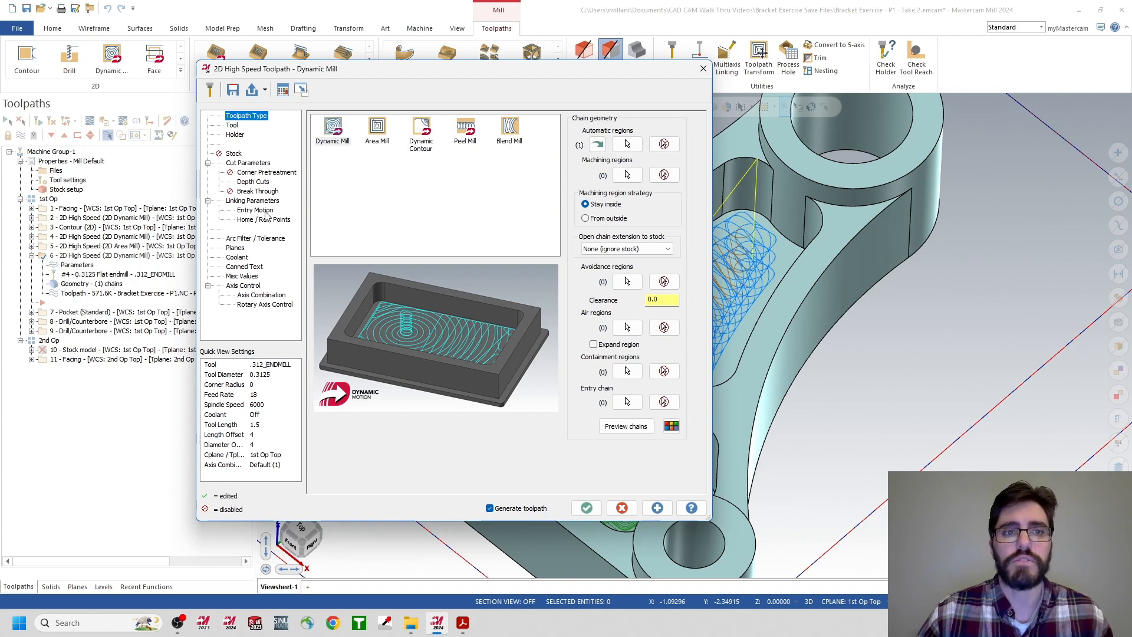
left_click(250, 211)
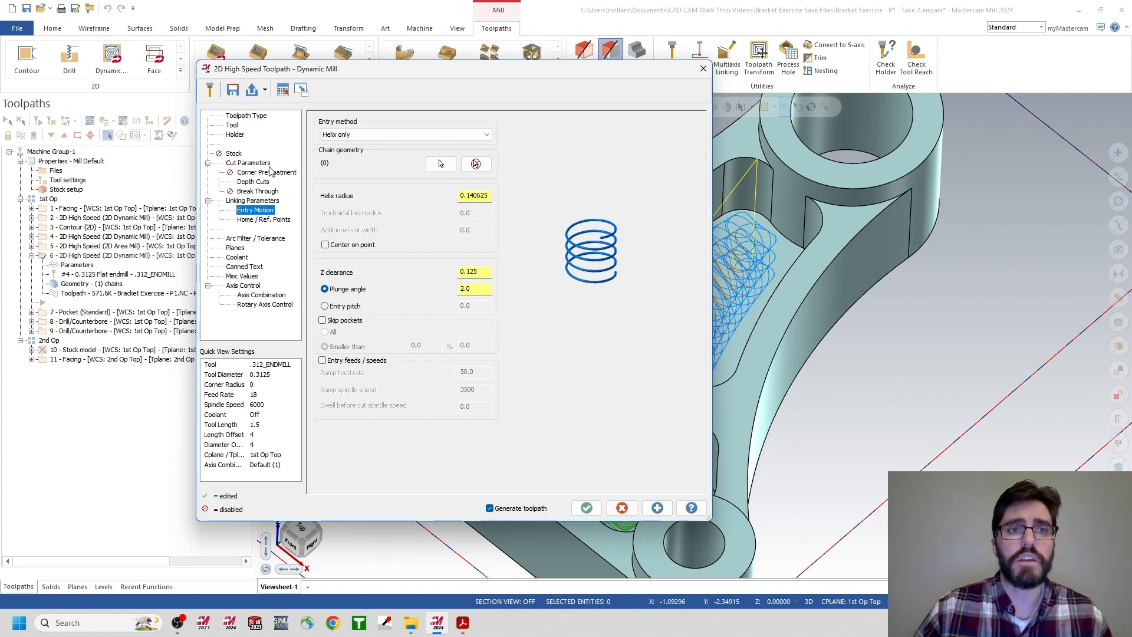
left_click(232, 125)
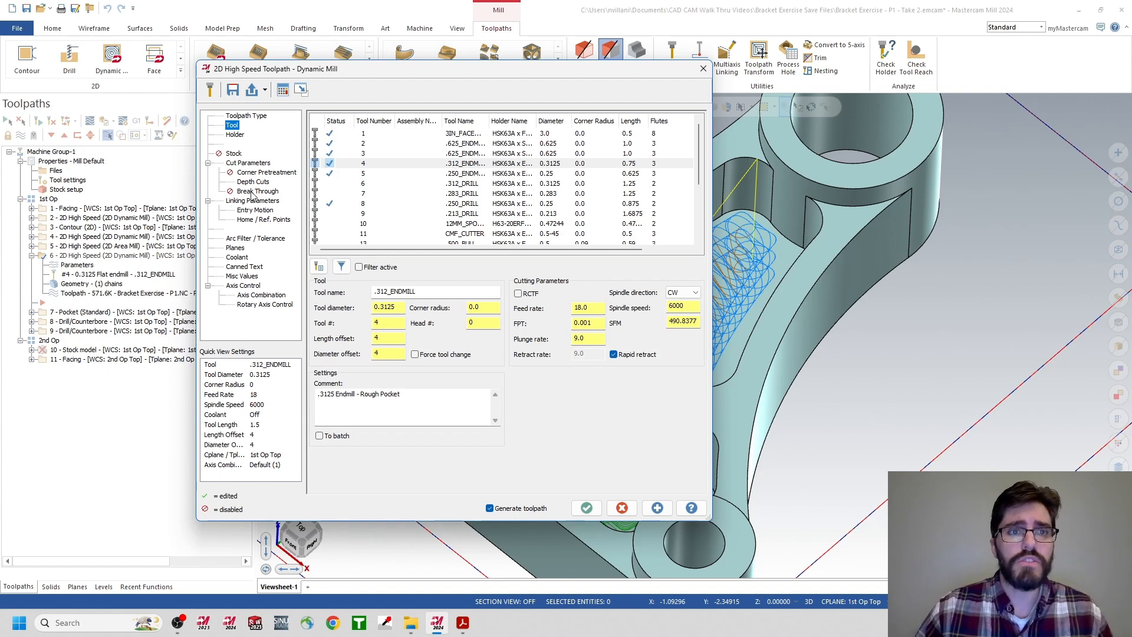
left_click(255, 211)
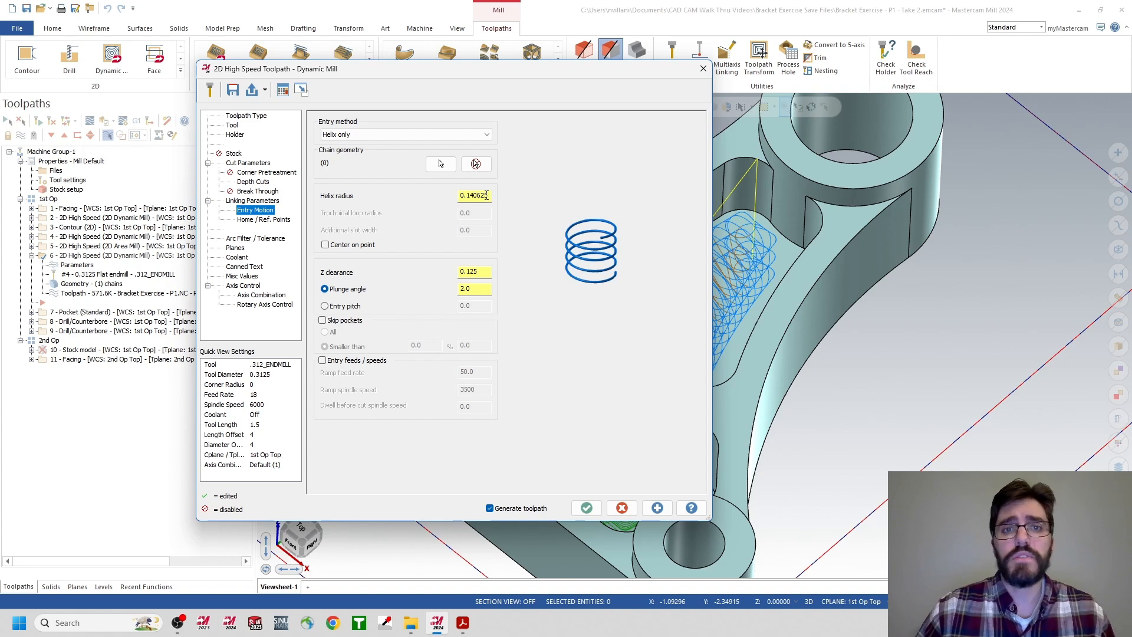
left_click_drag(489, 196, 448, 196)
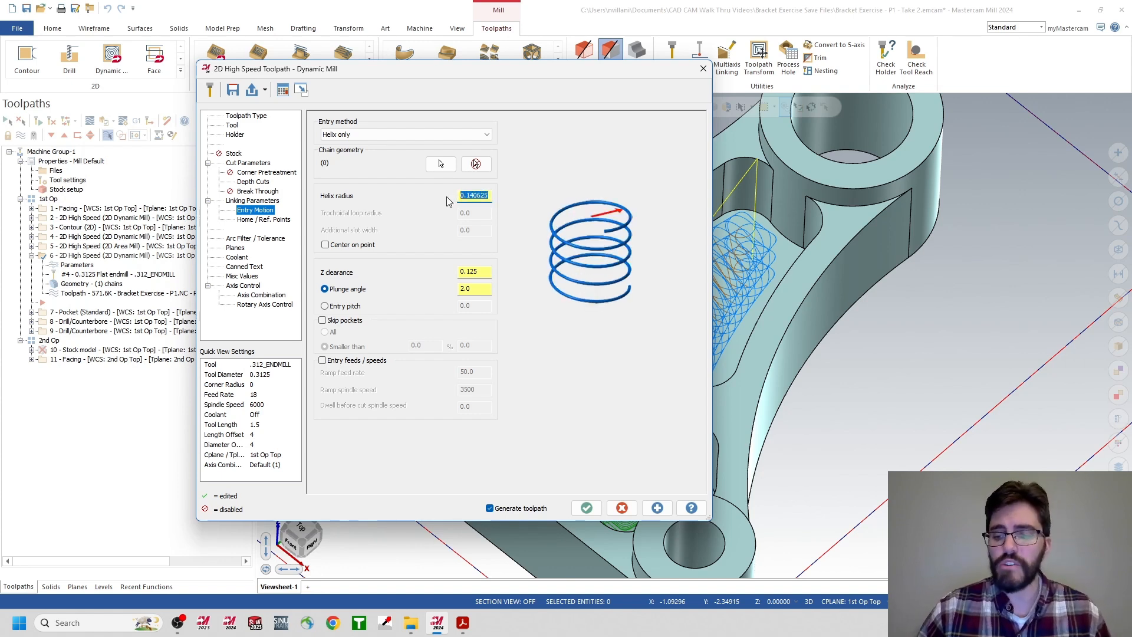
type(".0")
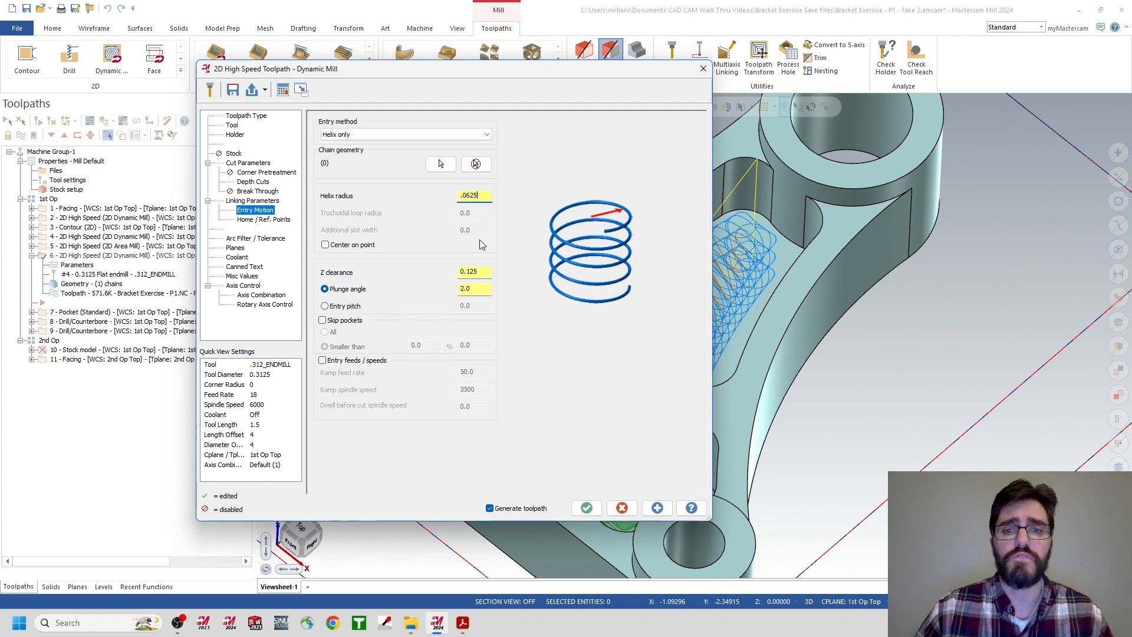
left_click(586, 508)
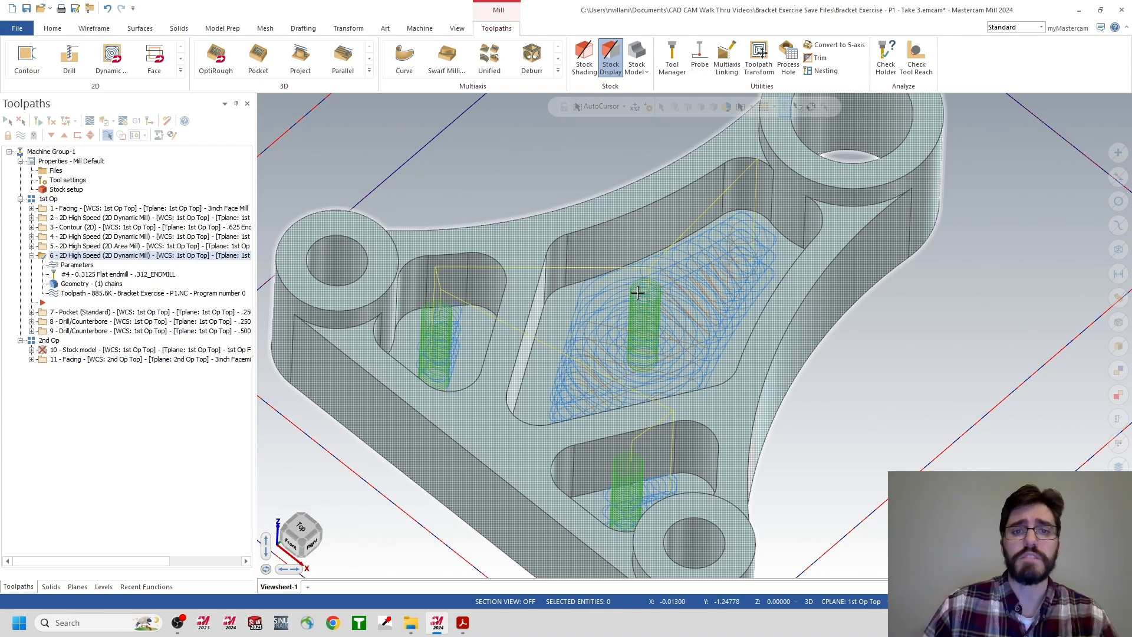
Remove the existing chain from operation 7, the .250 endmill finish Pocket toolpath.
left_click(88, 315)
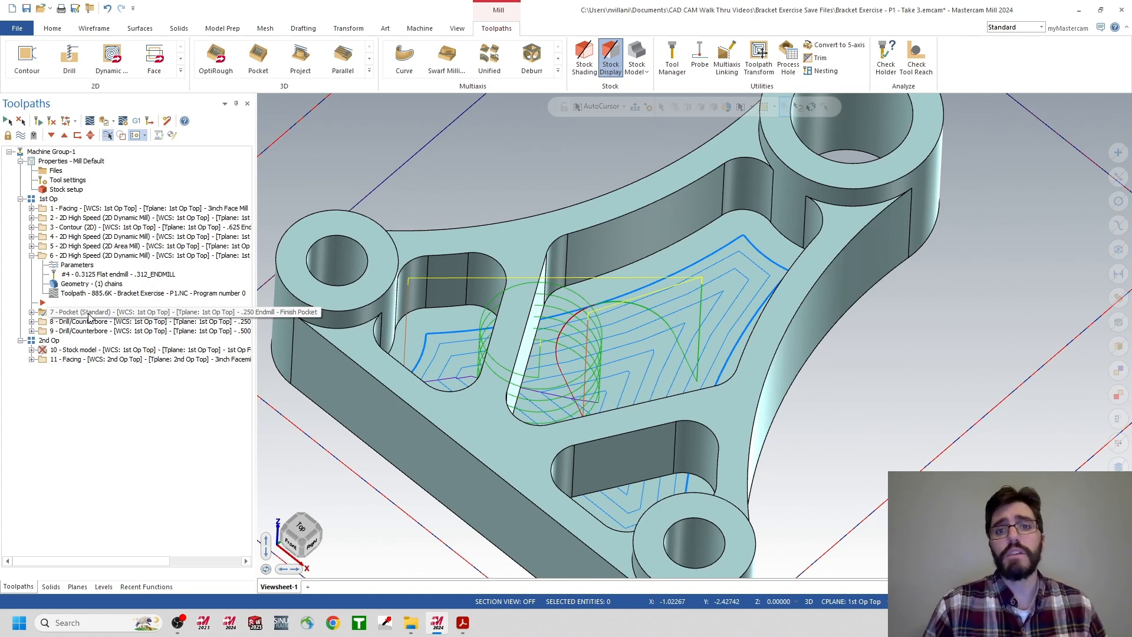
left_click(89, 316)
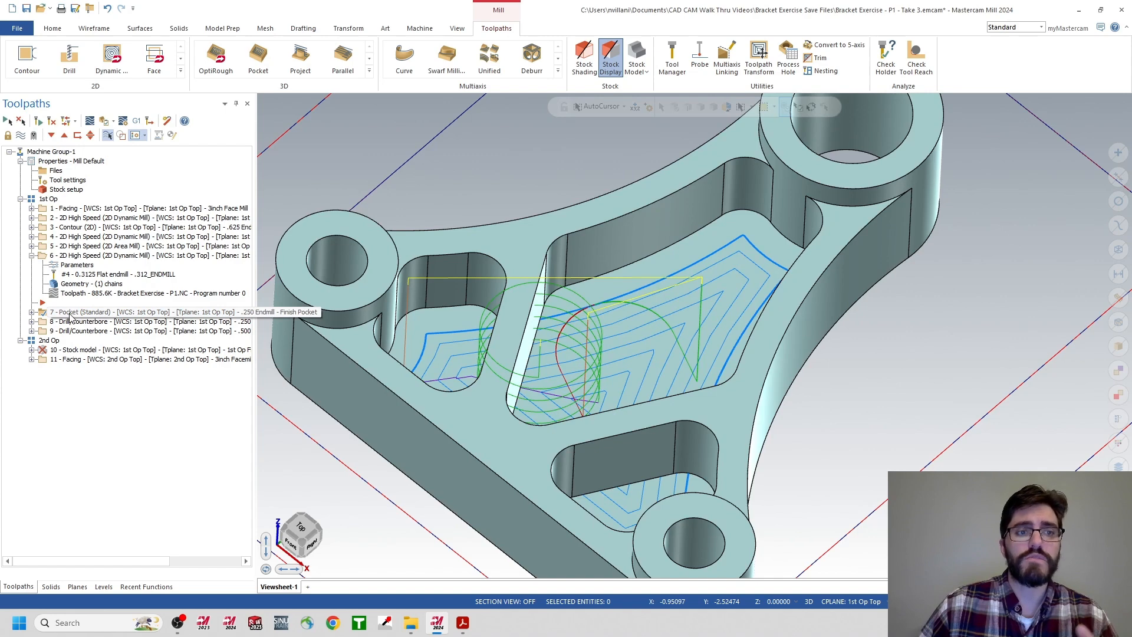
left_click(31, 313)
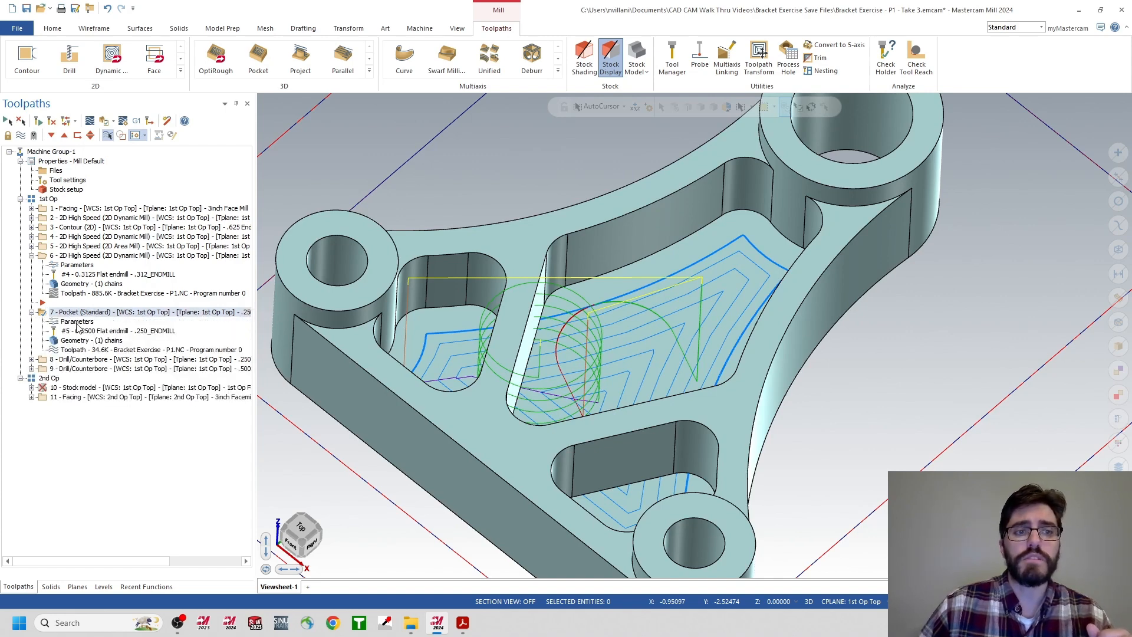
left_click(77, 321)
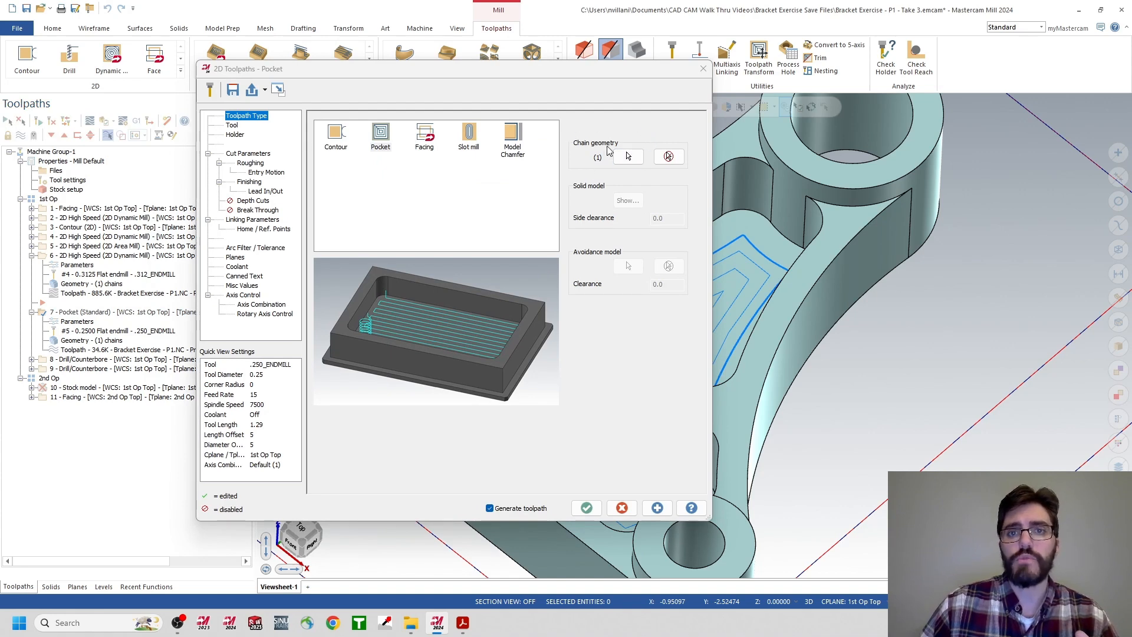
left_click(668, 157)
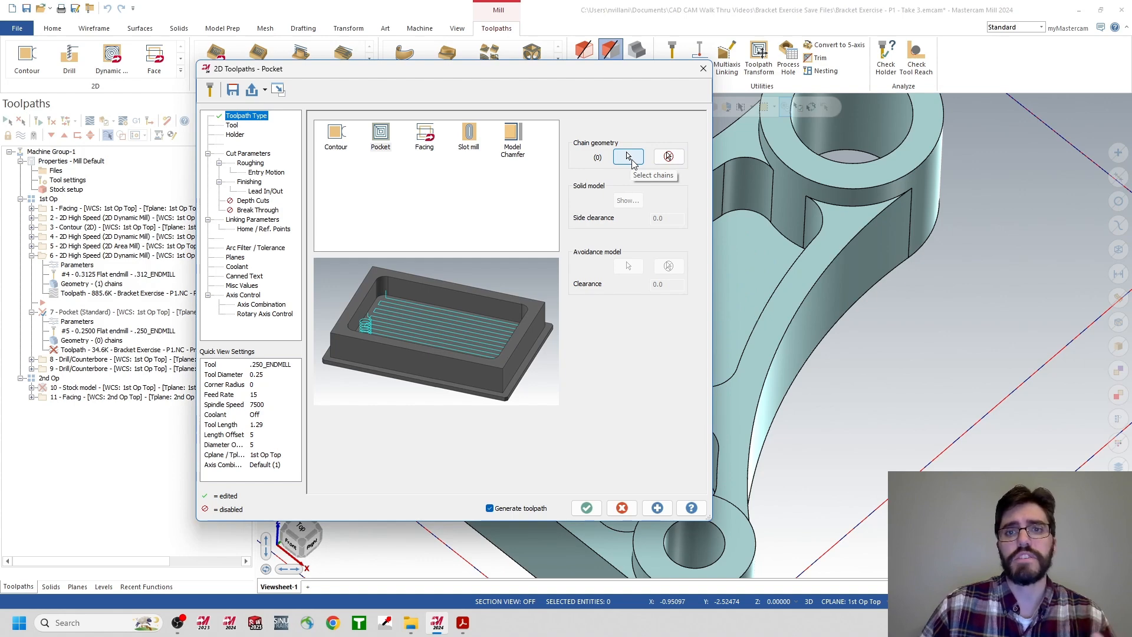
Chain the floor faces of the three P2 pockets for operation 7 and regenerate its toolpath.
left_click(628, 156)
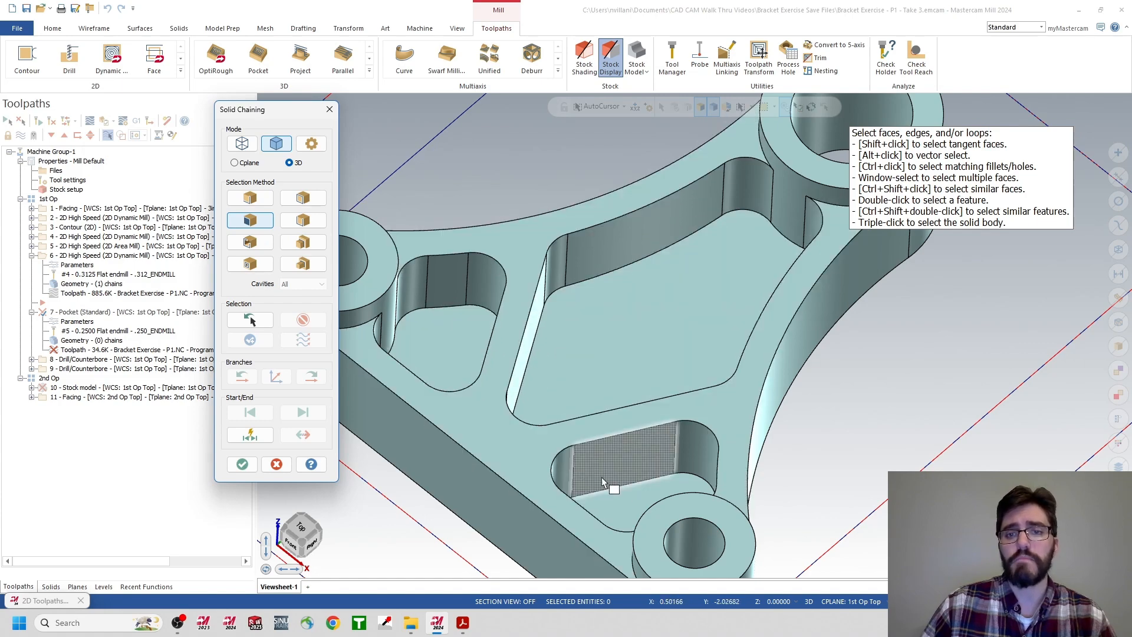
left_click(624, 349)
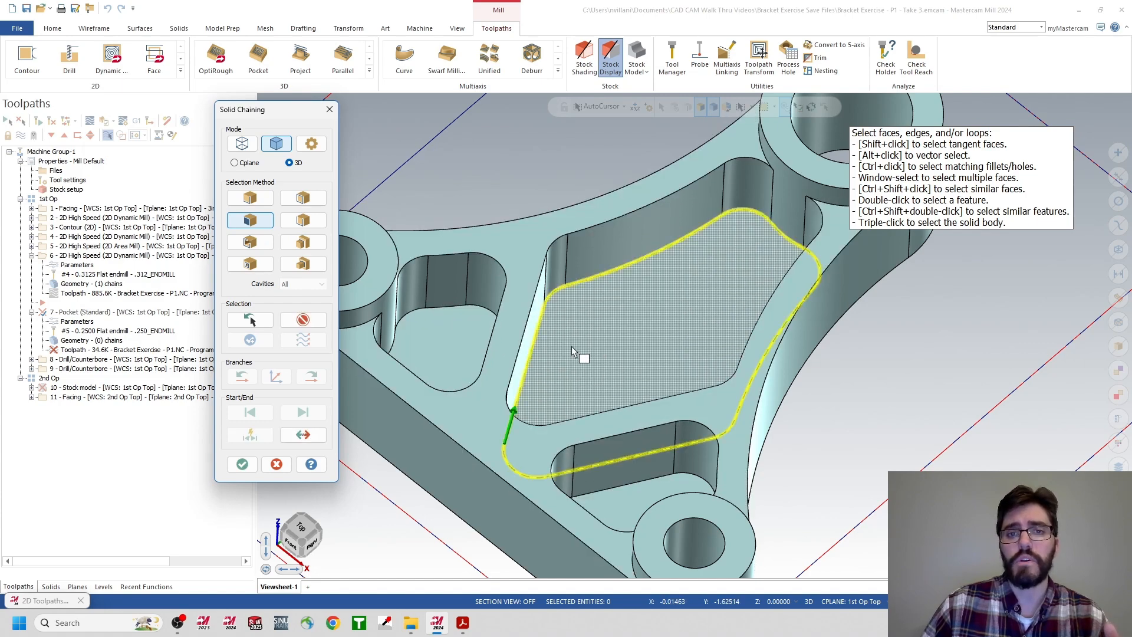
left_click(455, 357)
left_click(619, 499)
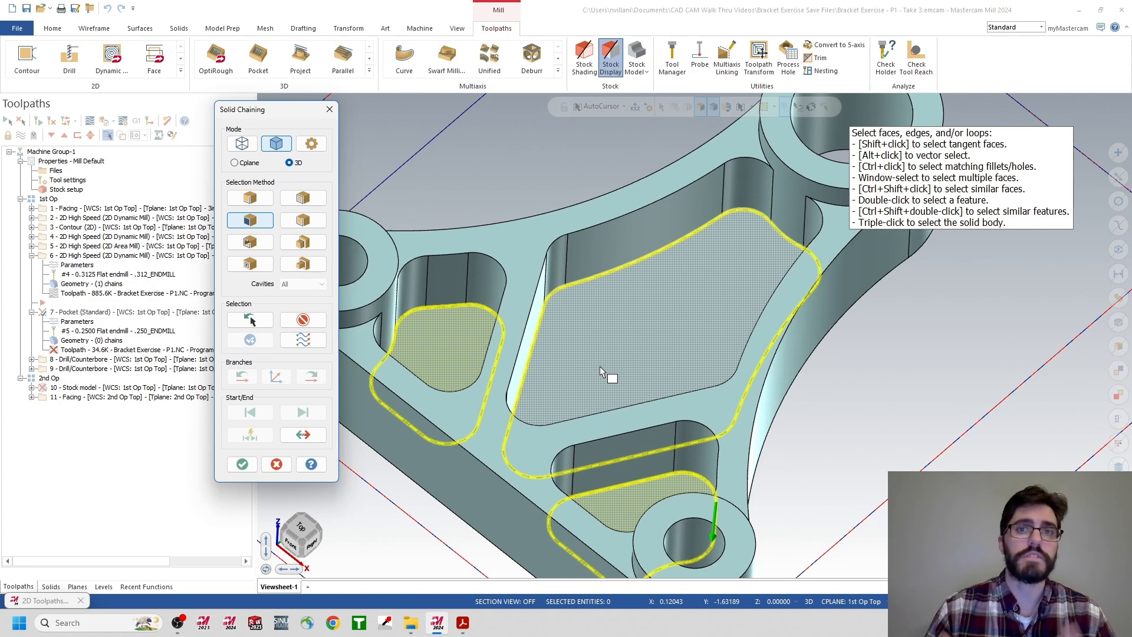
left_click(598, 392)
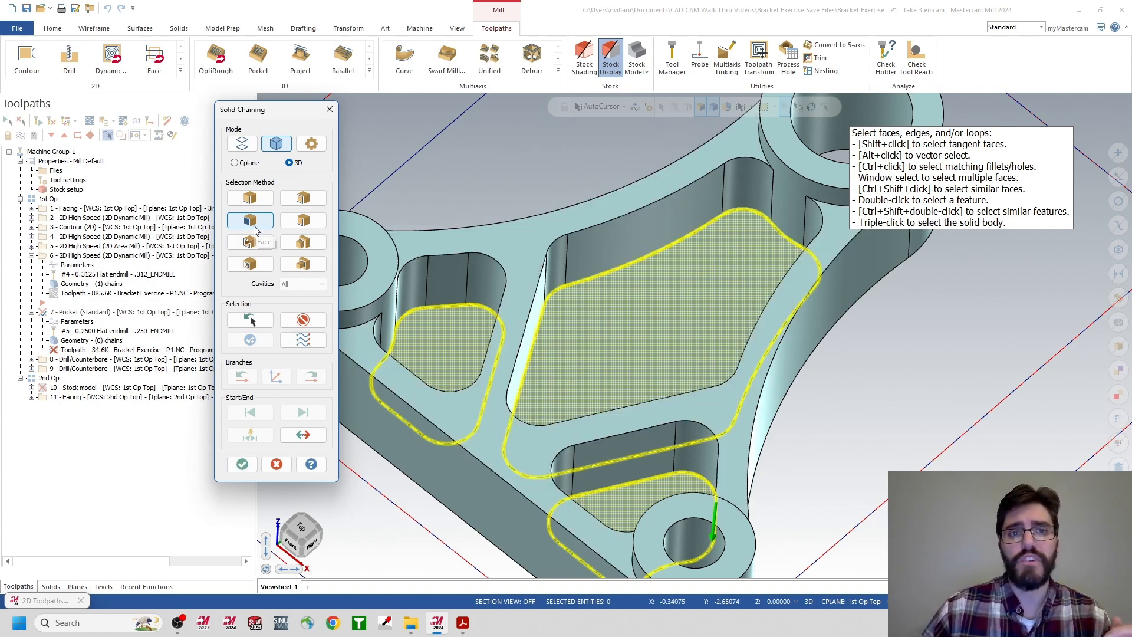
left_click(241, 464)
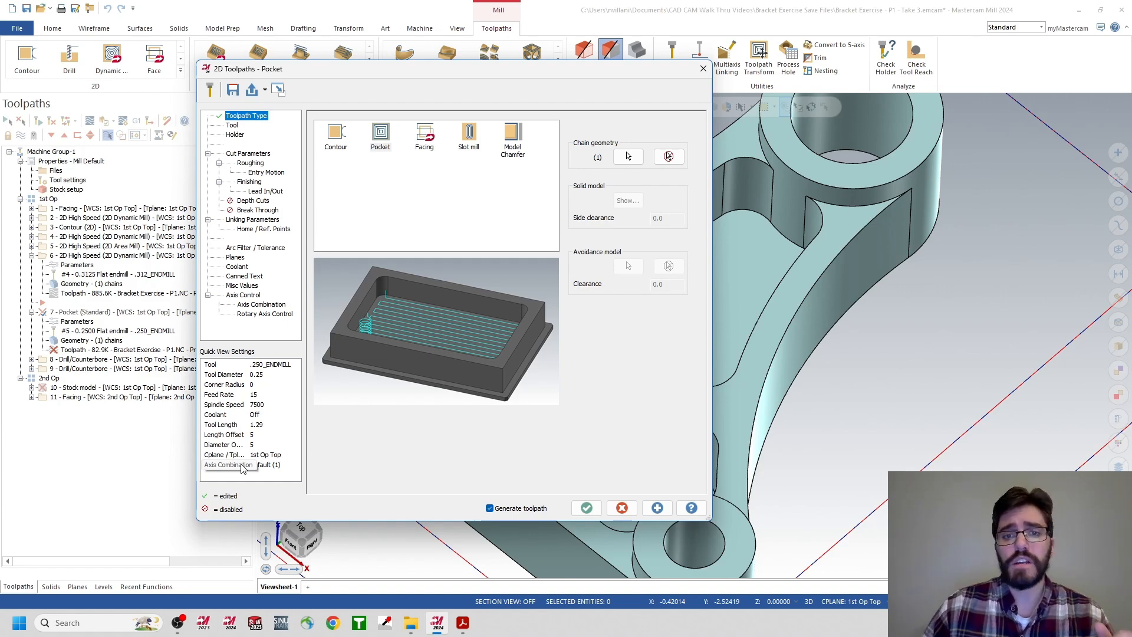
left_click(584, 508)
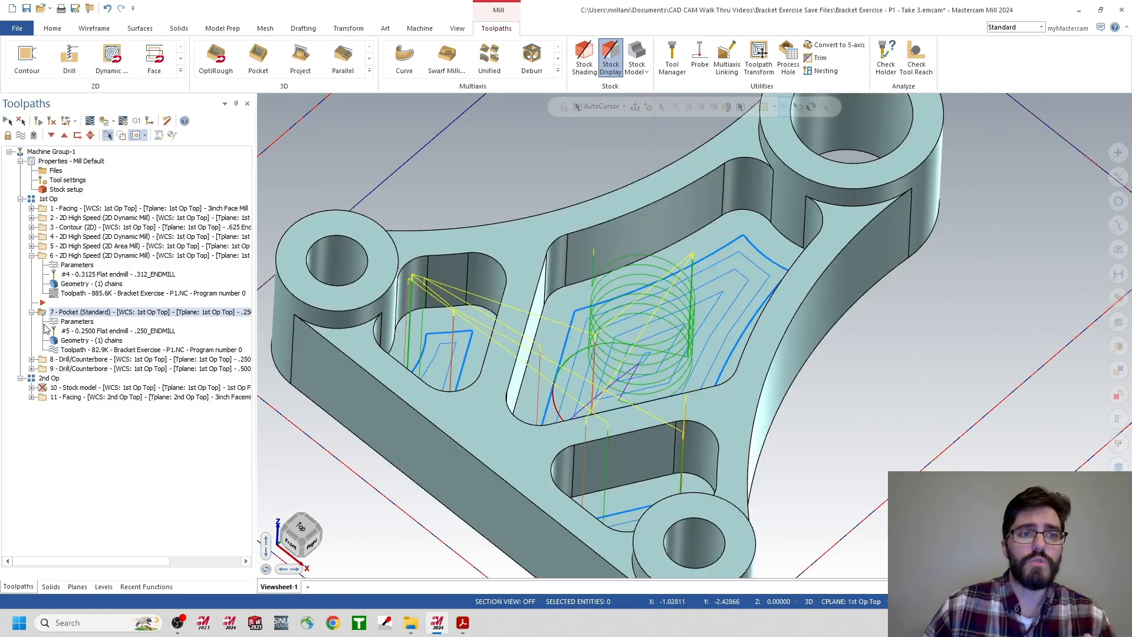
Turn off the roughing entry motion of operation 7, check its lead in/out settings, and regenerate the toolpath.
left_click(68, 323)
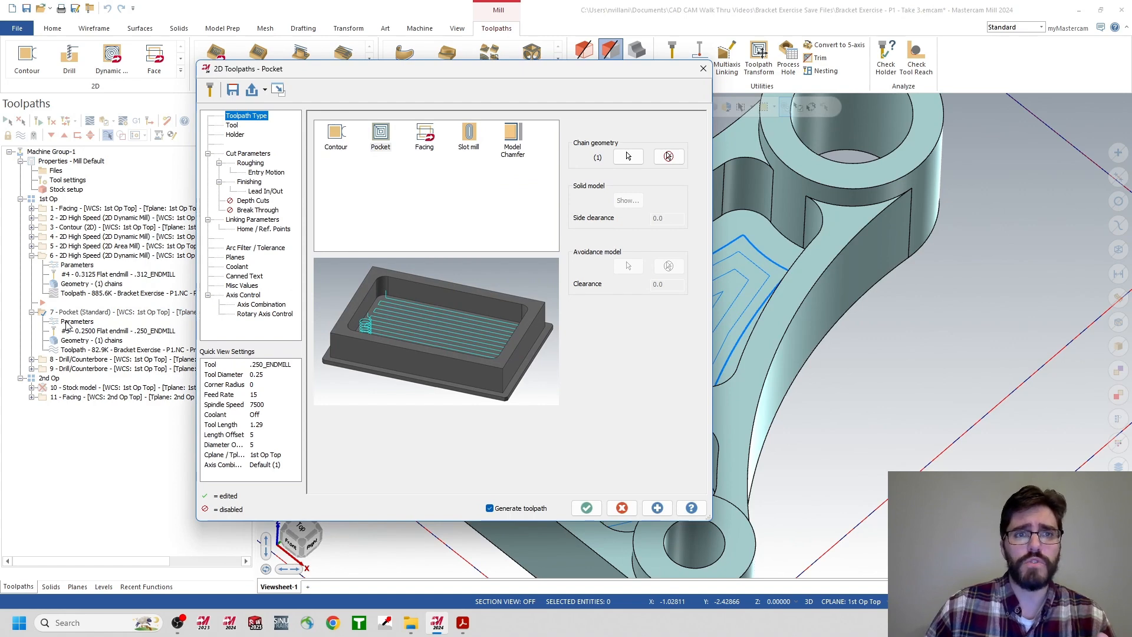
left_click(262, 173)
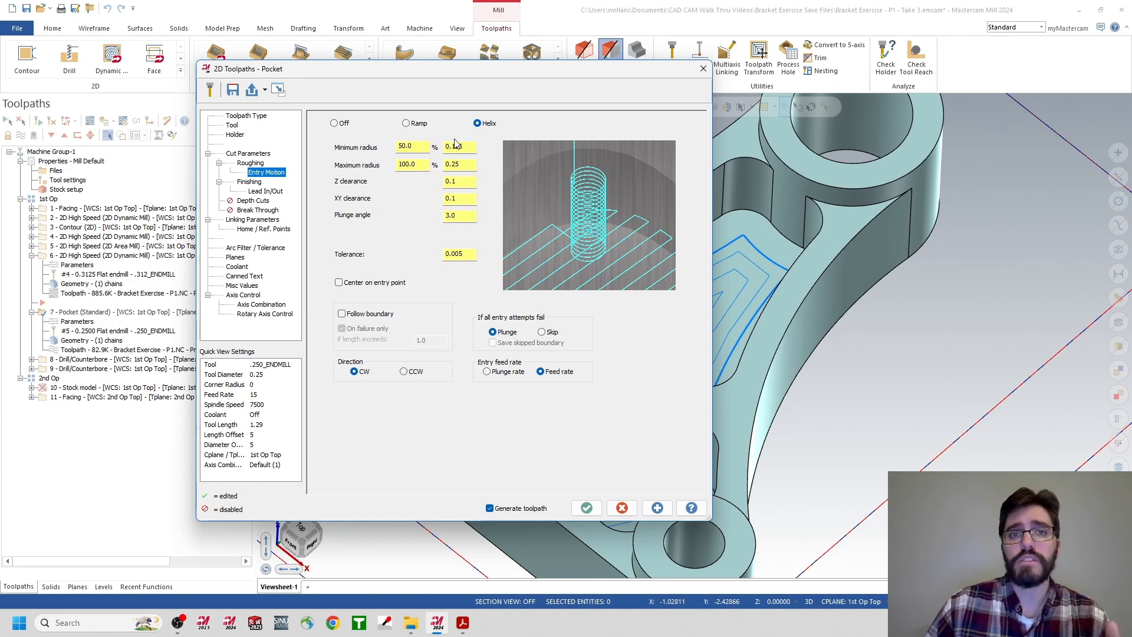
left_click(335, 124)
left_click(263, 192)
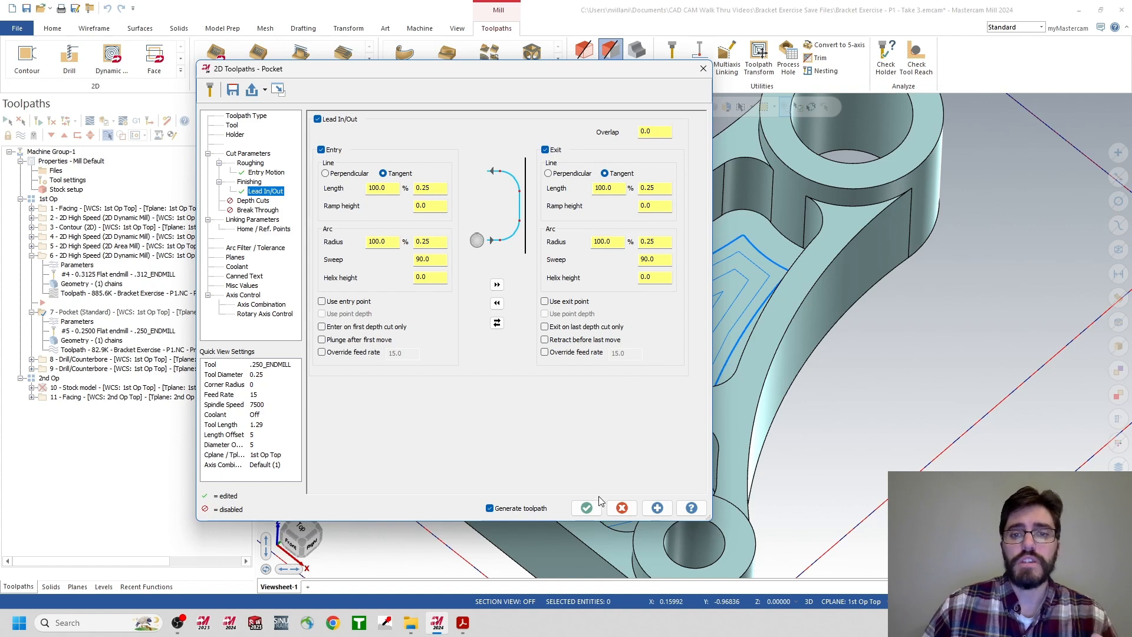
left_click(266, 173)
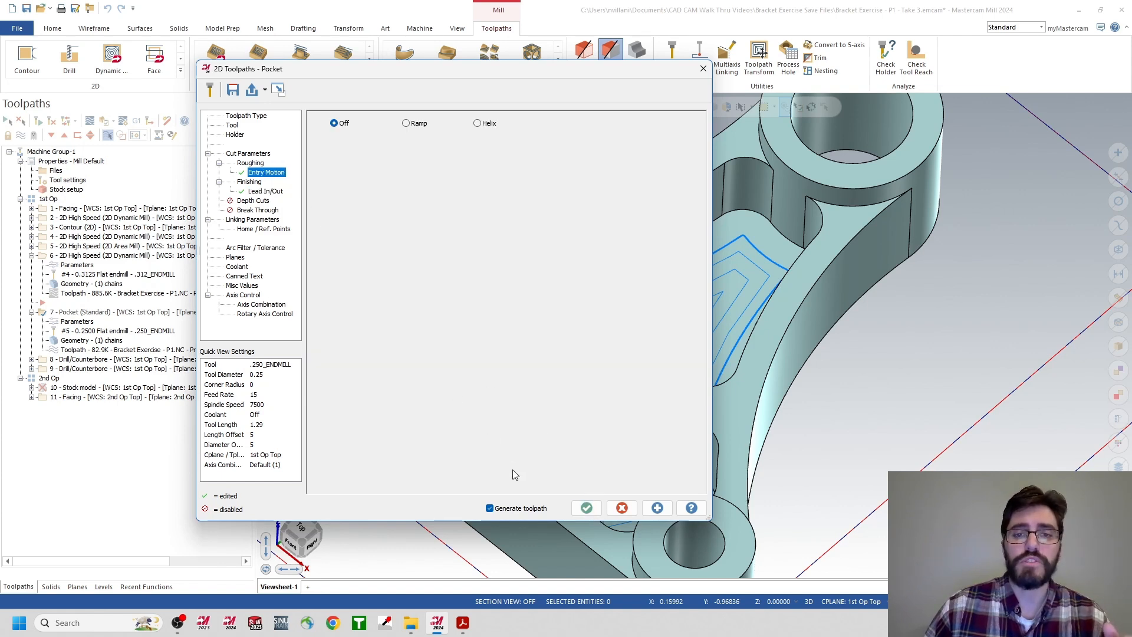
left_click(586, 508)
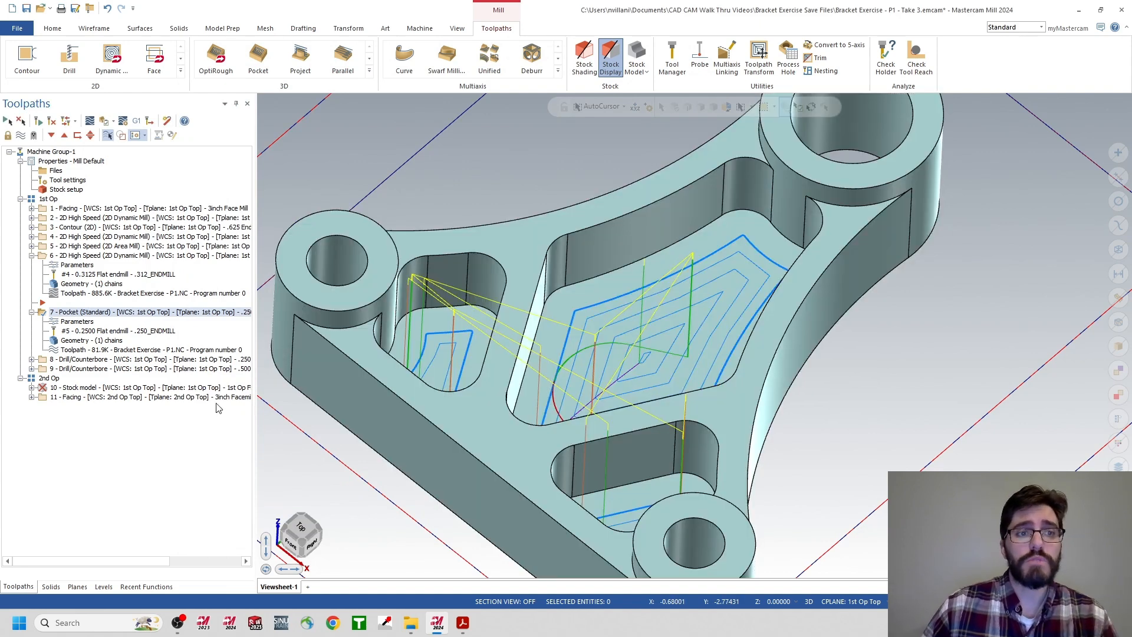
Check the toolpaths of Drill/Counterbore operations 8 and 9 against the P2 model and collapse the expanded operations.
left_click(95, 361)
left_click(94, 370)
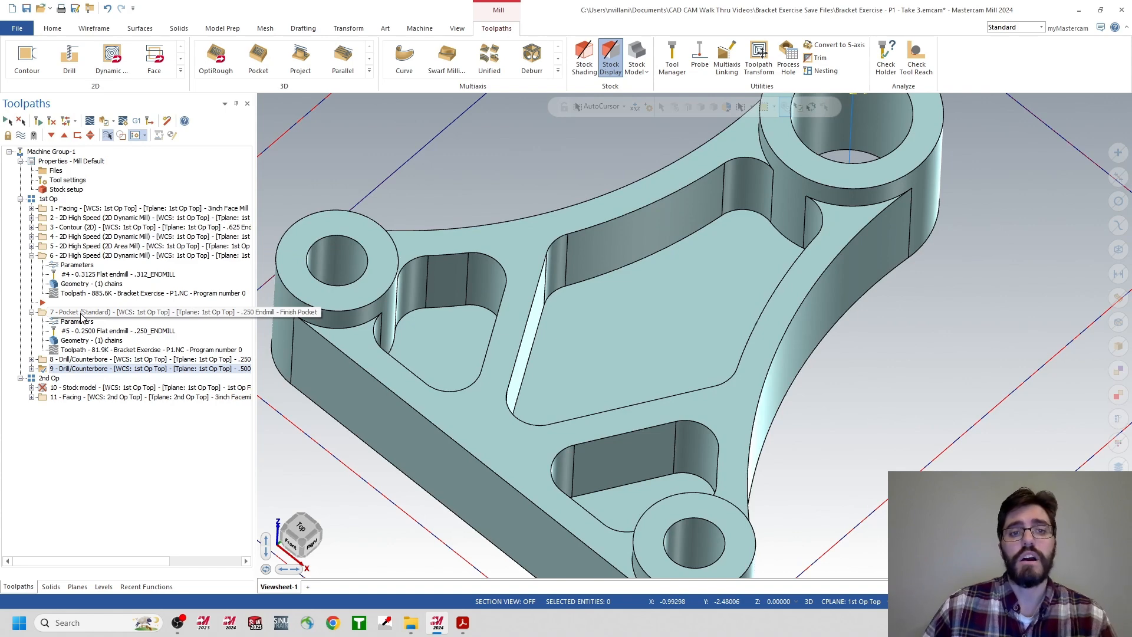
left_click(33, 256)
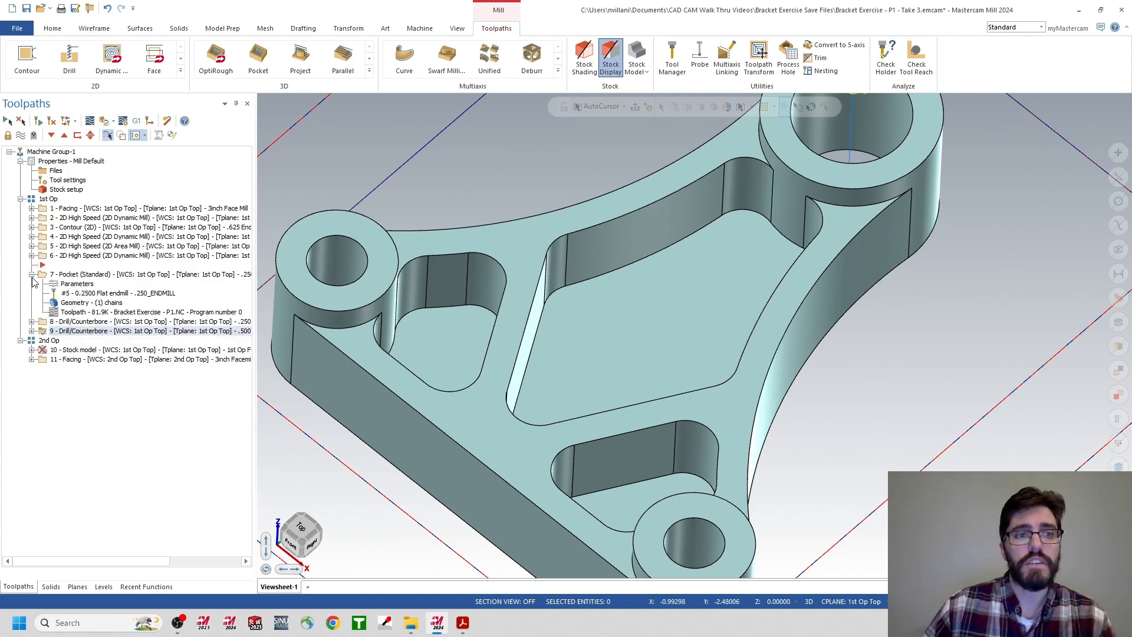
left_click(32, 275)
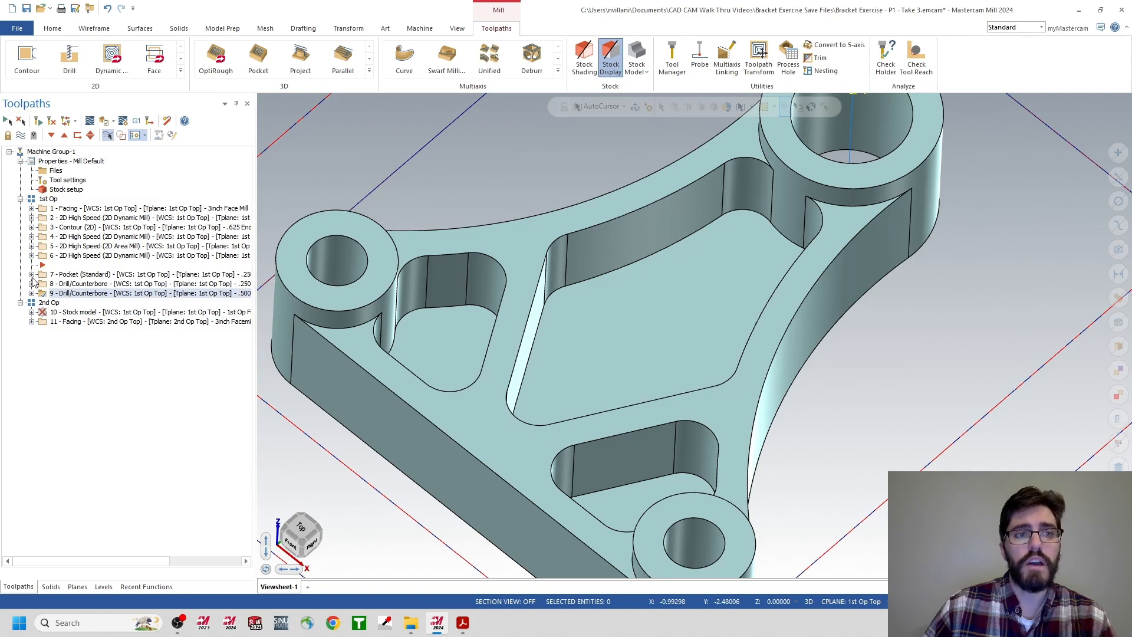
Verify all 1st Op toolpaths in the simulator with the fixtures hidden, inspect the machined bracket, and close the simulator.
left_click(47, 200)
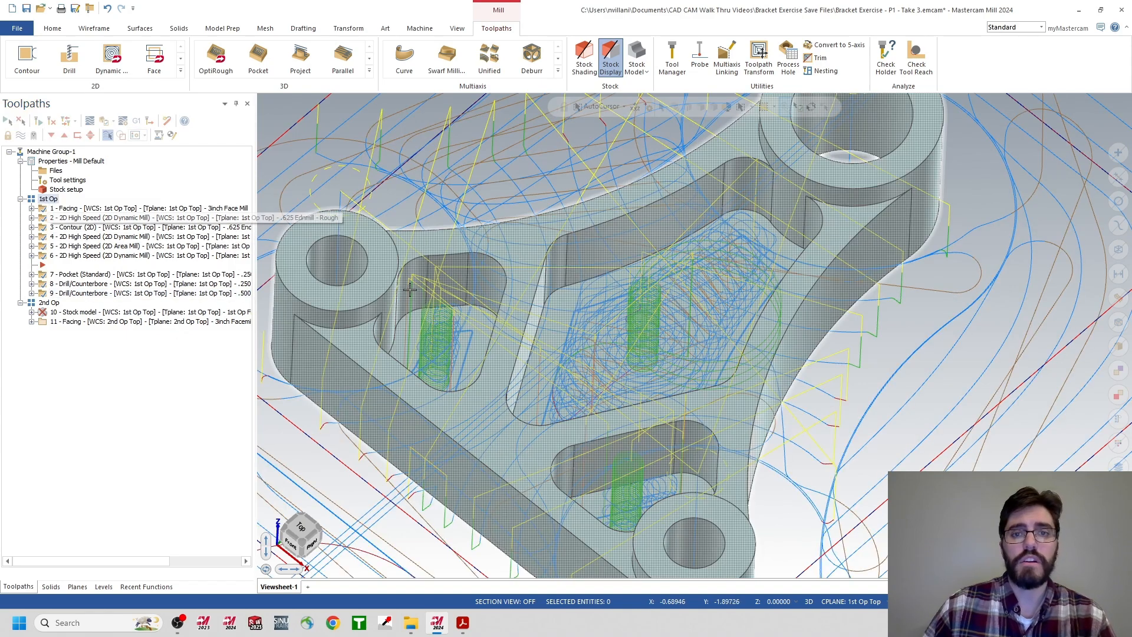
scroll(476, 292, "down", 1)
scroll(476, 292, "down", 2)
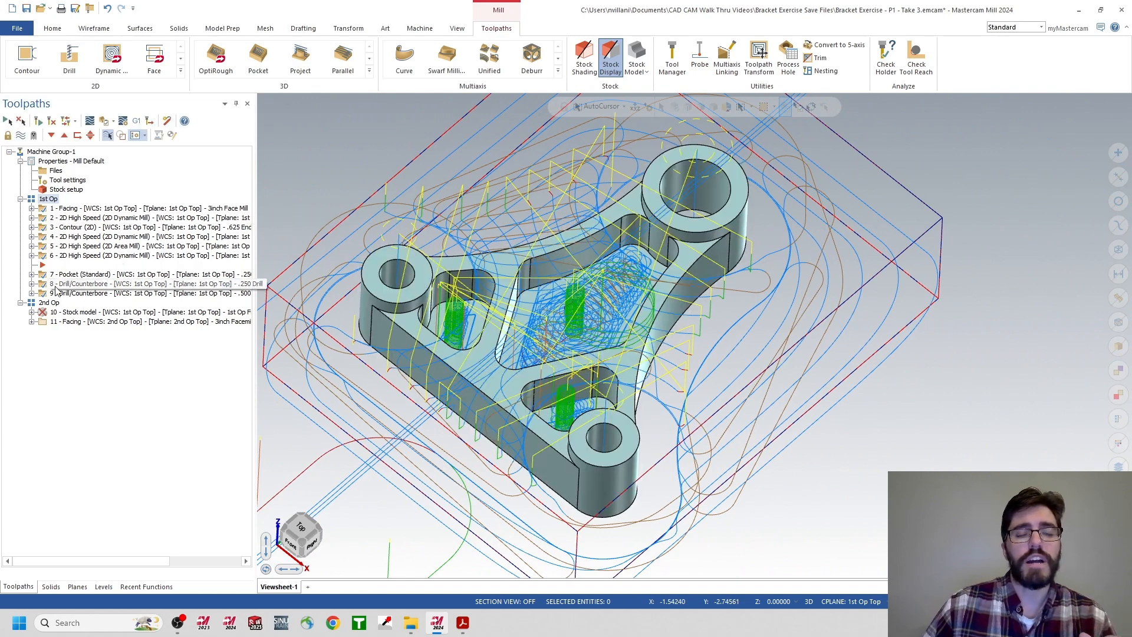
left_click(103, 121)
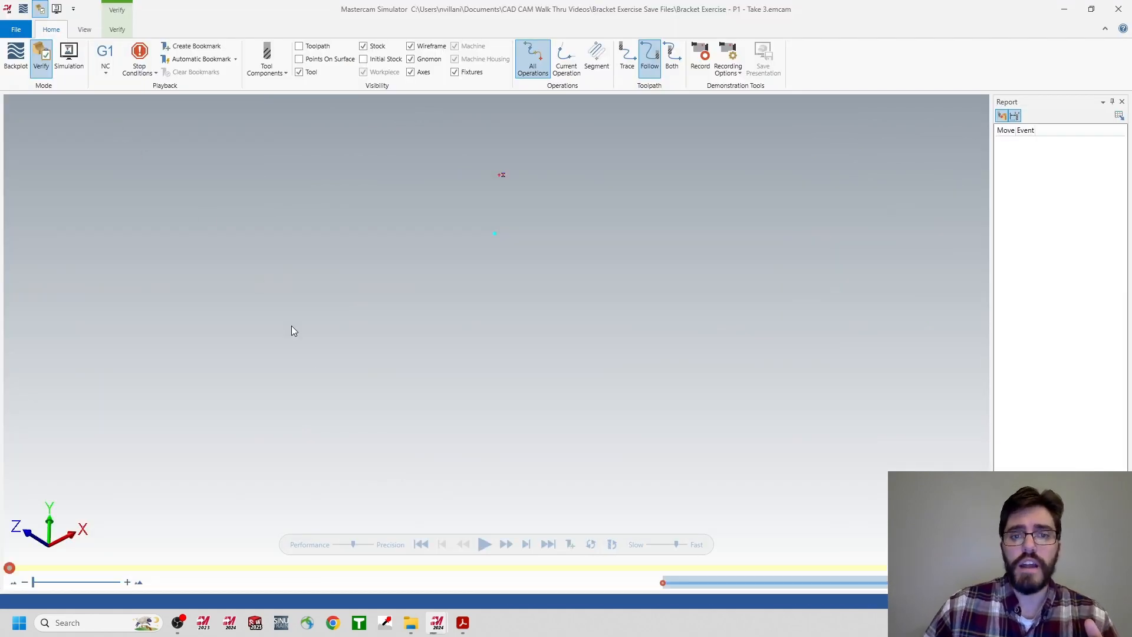
scroll(479, 281, "down", 4)
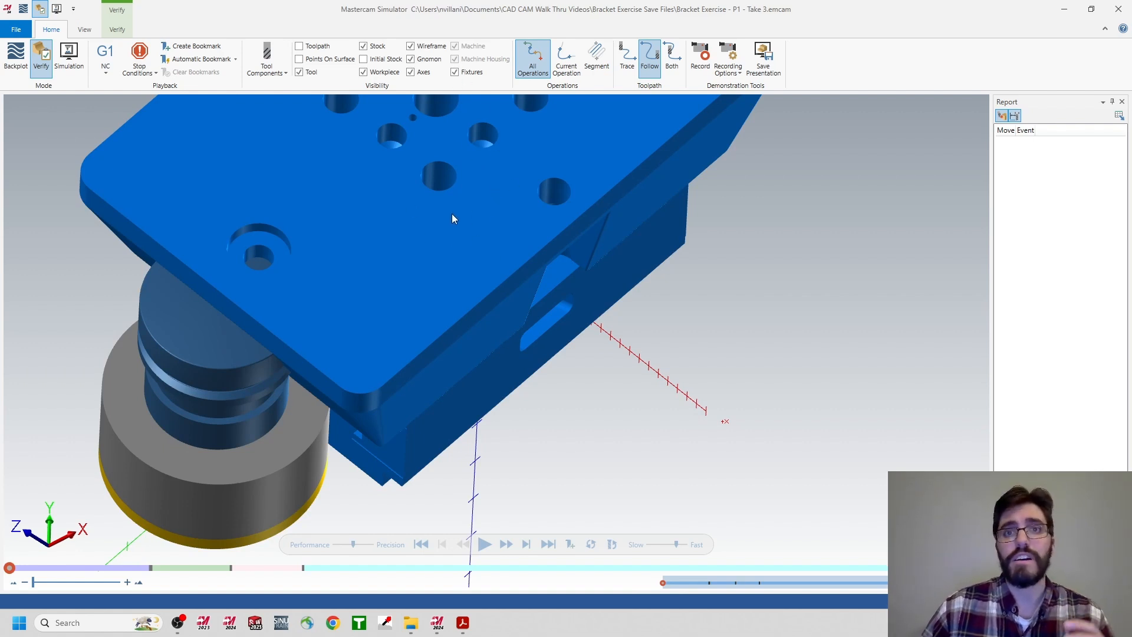
left_click(454, 75)
left_click(454, 75)
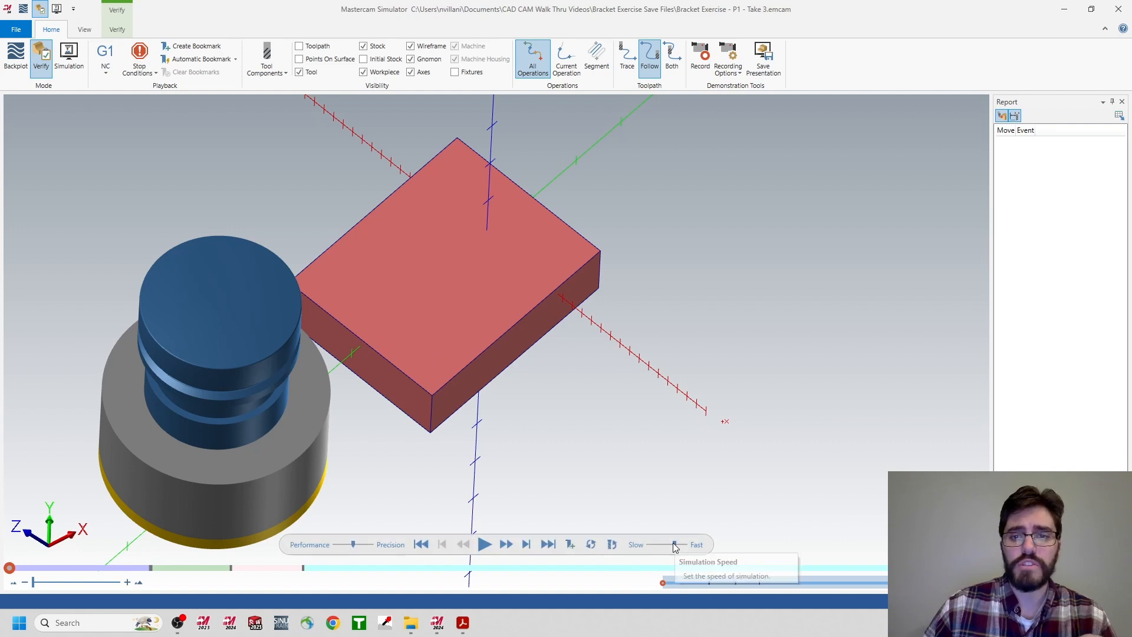
left_click(484, 544)
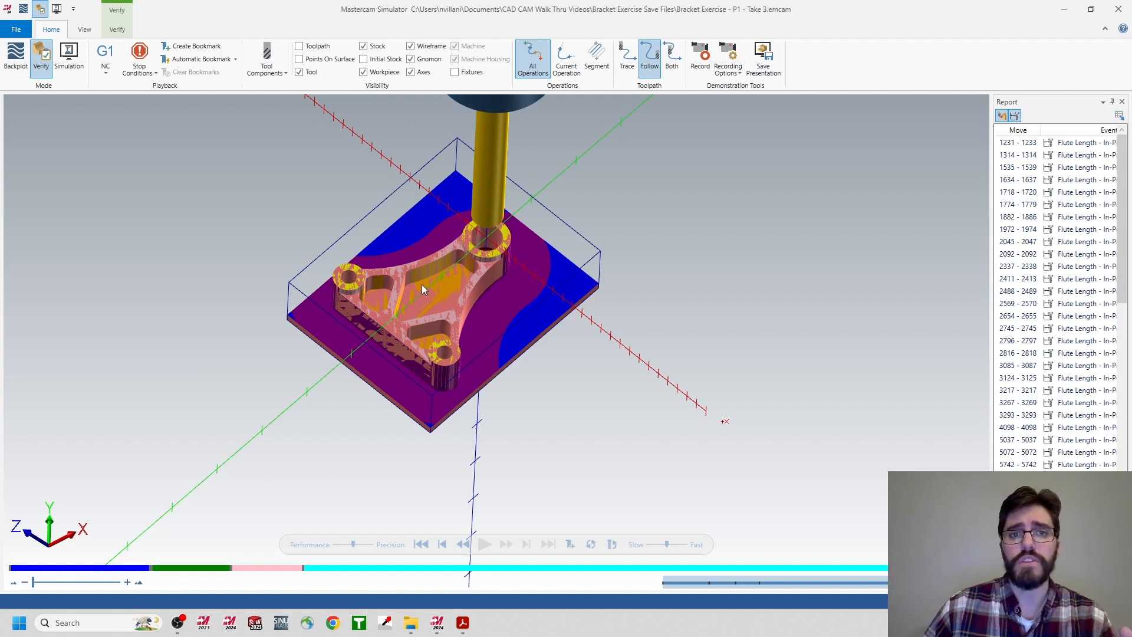
scroll(430, 316, "up", 5)
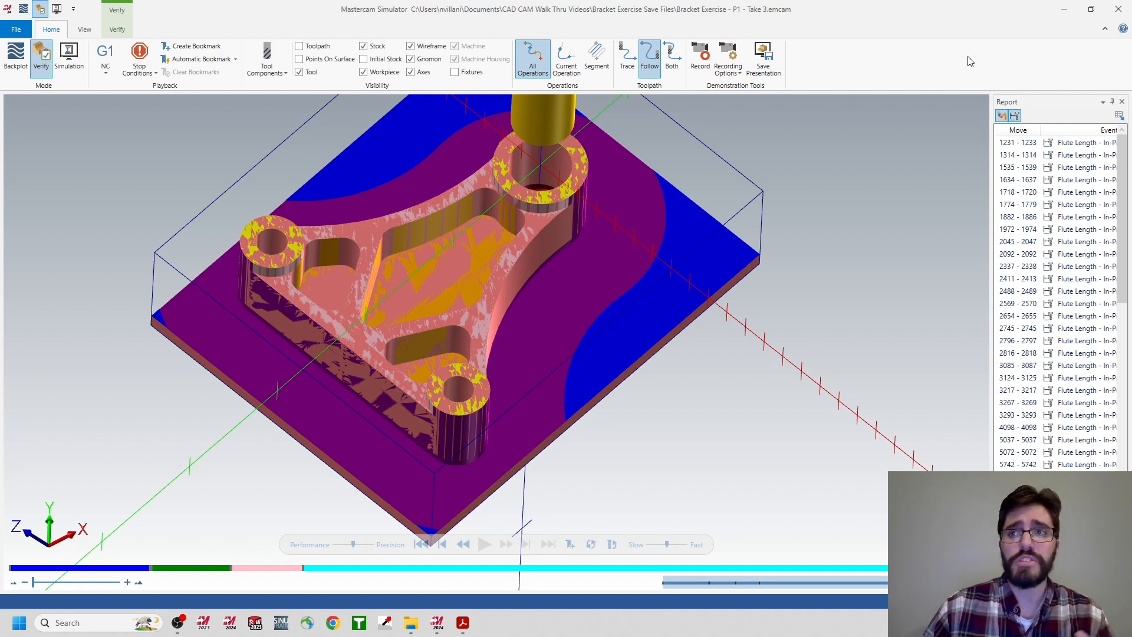
left_click(1111, 10)
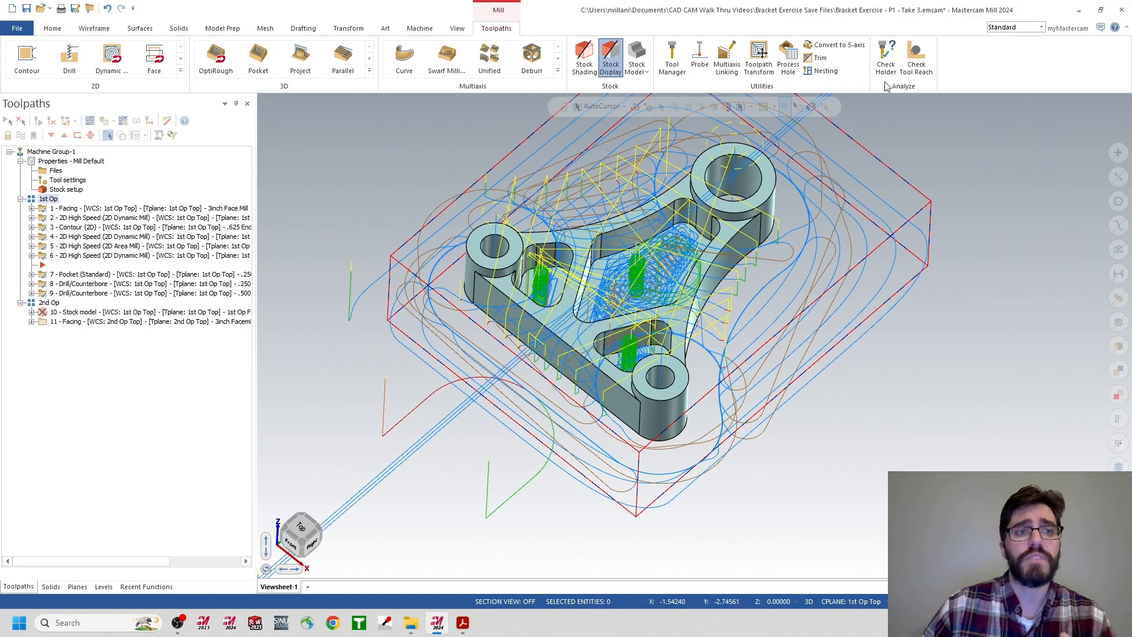
Regenerate operation 10, the 1st Op Finish stock model of the 2nd Op group.
left_click(50, 303)
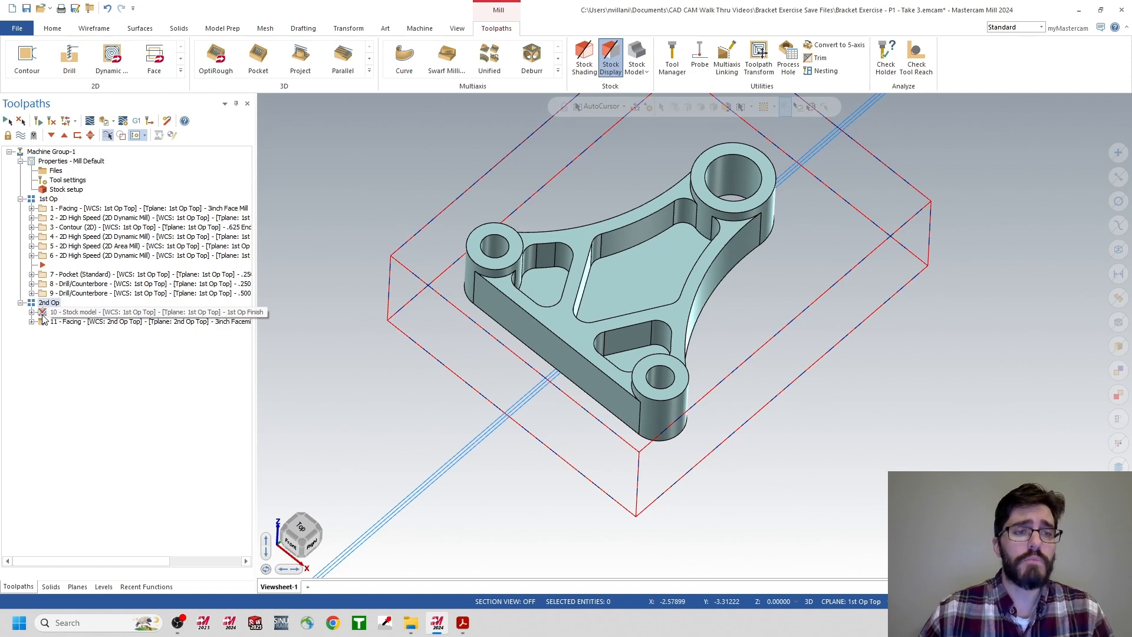
left_click(74, 314)
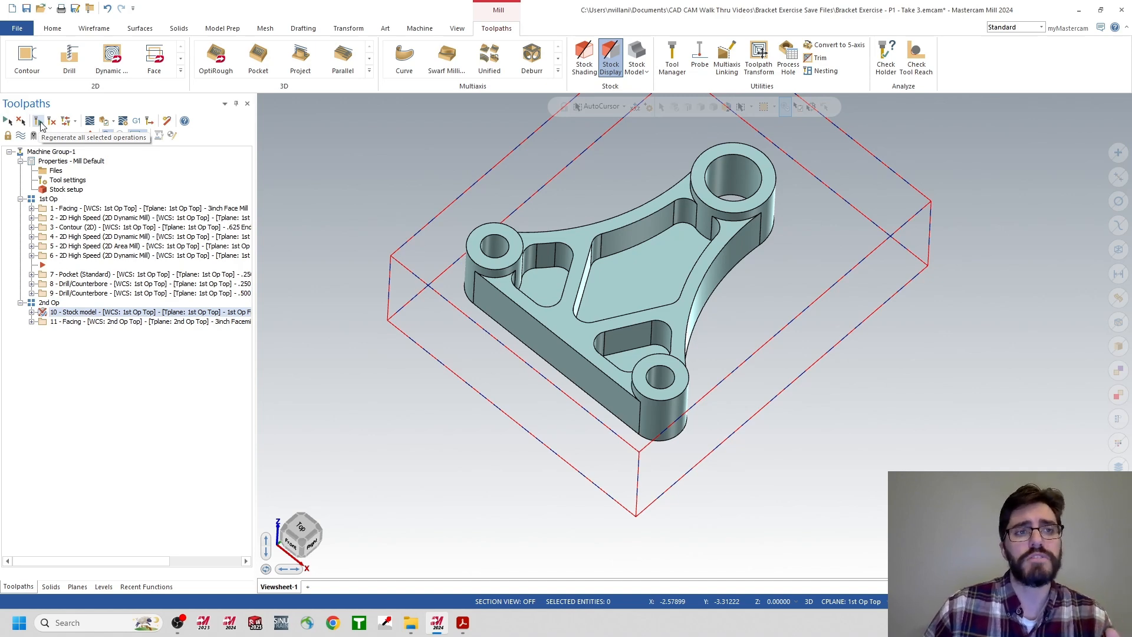
left_click(39, 123)
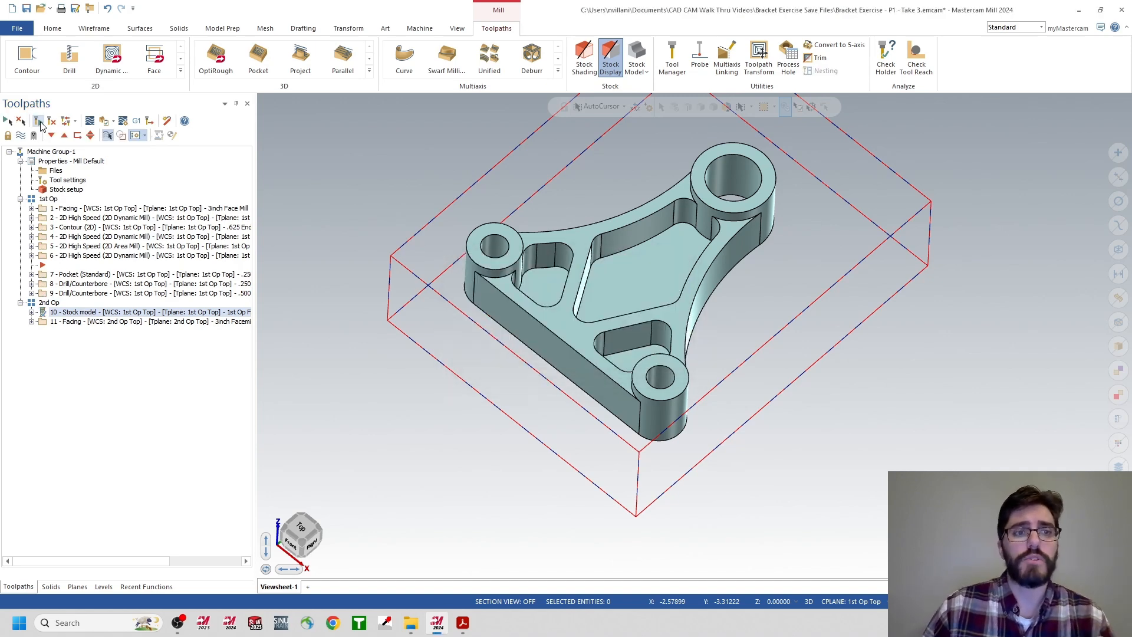
left_click(67, 313)
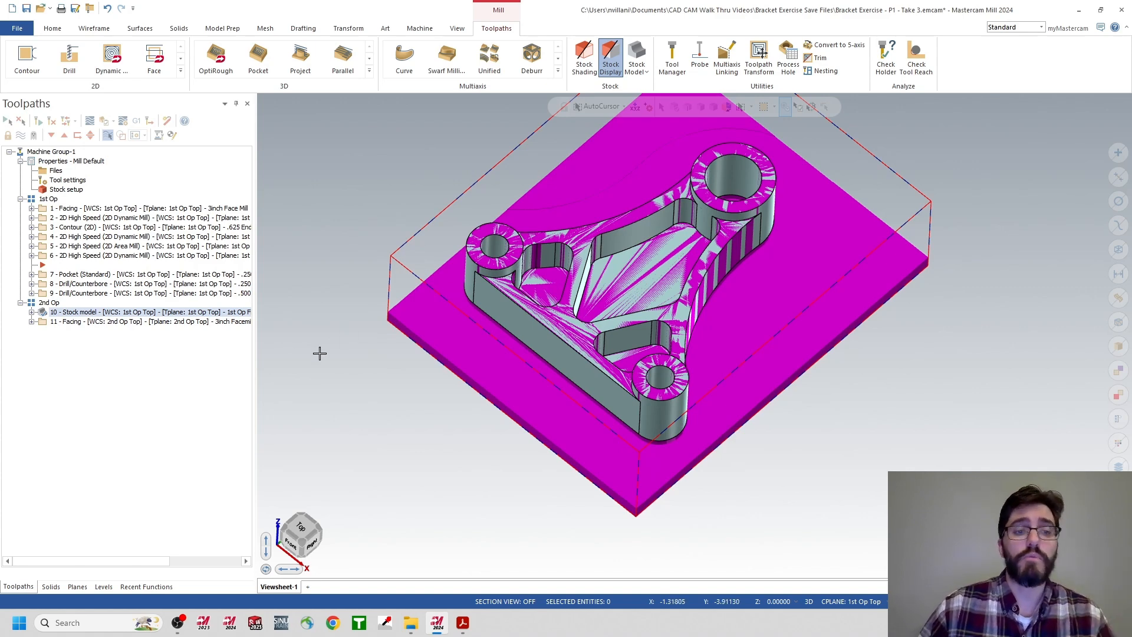
Make 2nd Op Top the active WCS, construction plane and tool plane, and view the part isometrically.
left_click(86, 588)
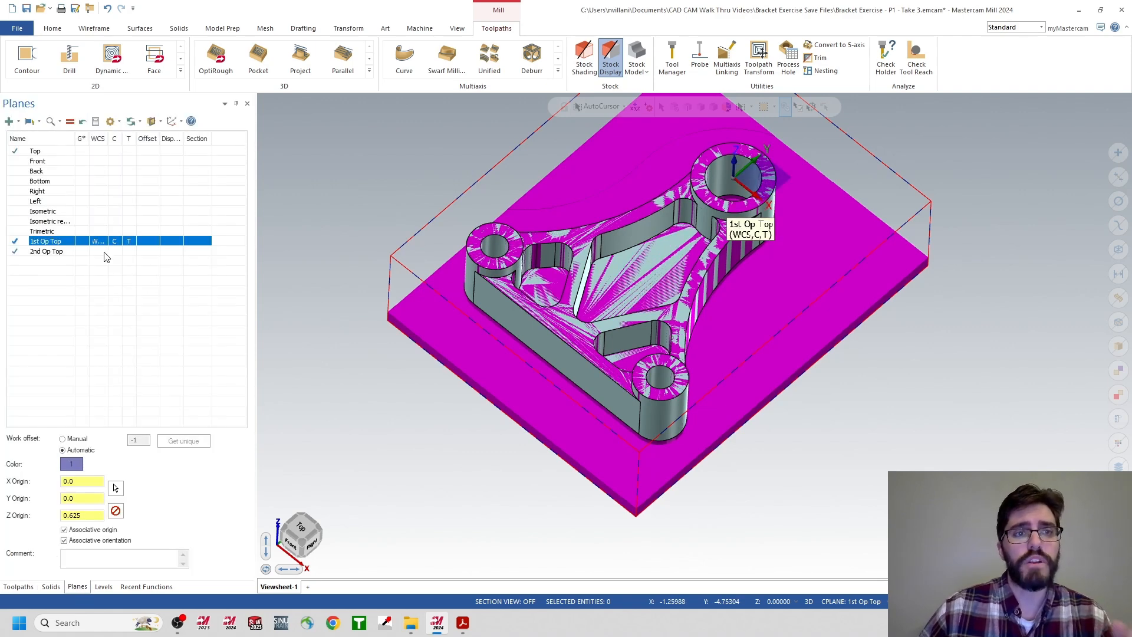
left_click(99, 252)
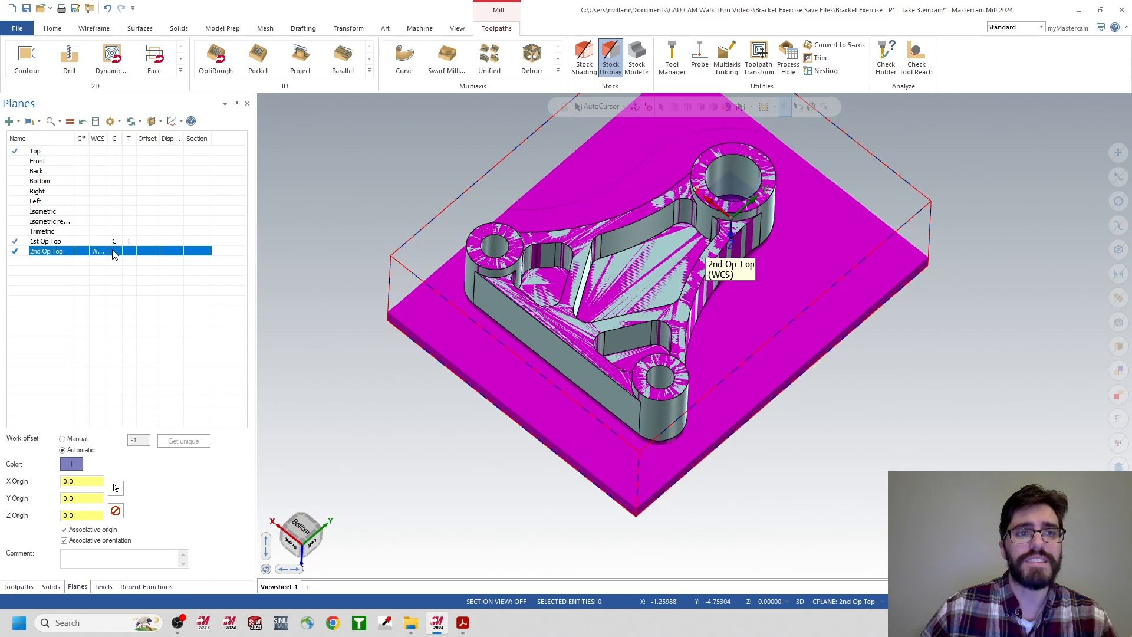
left_click(115, 252)
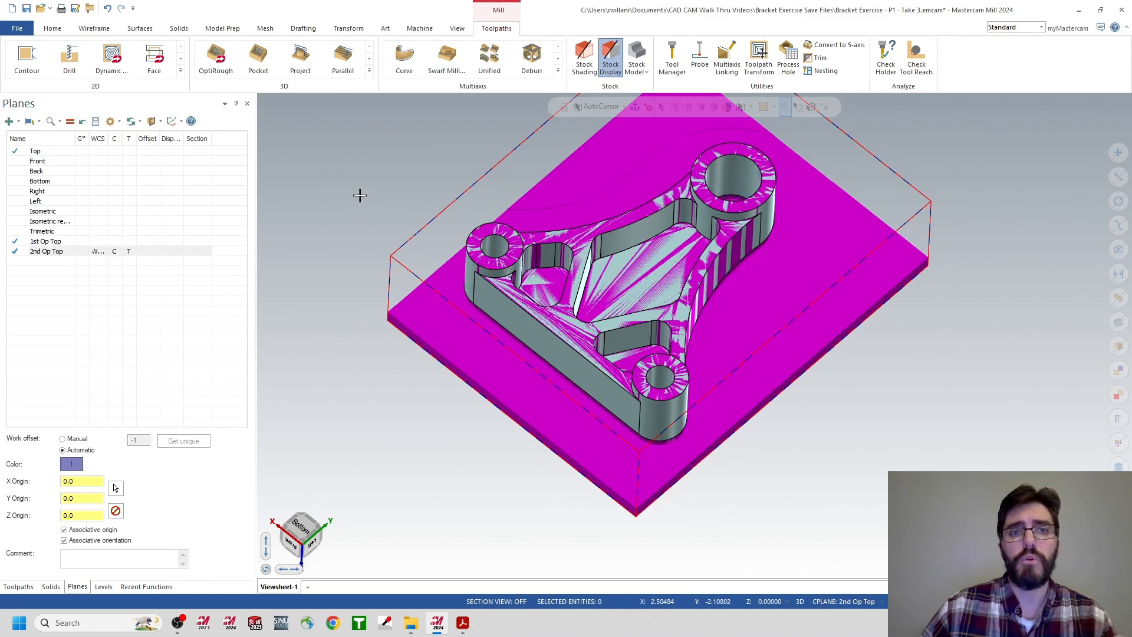
right_click(360, 199)
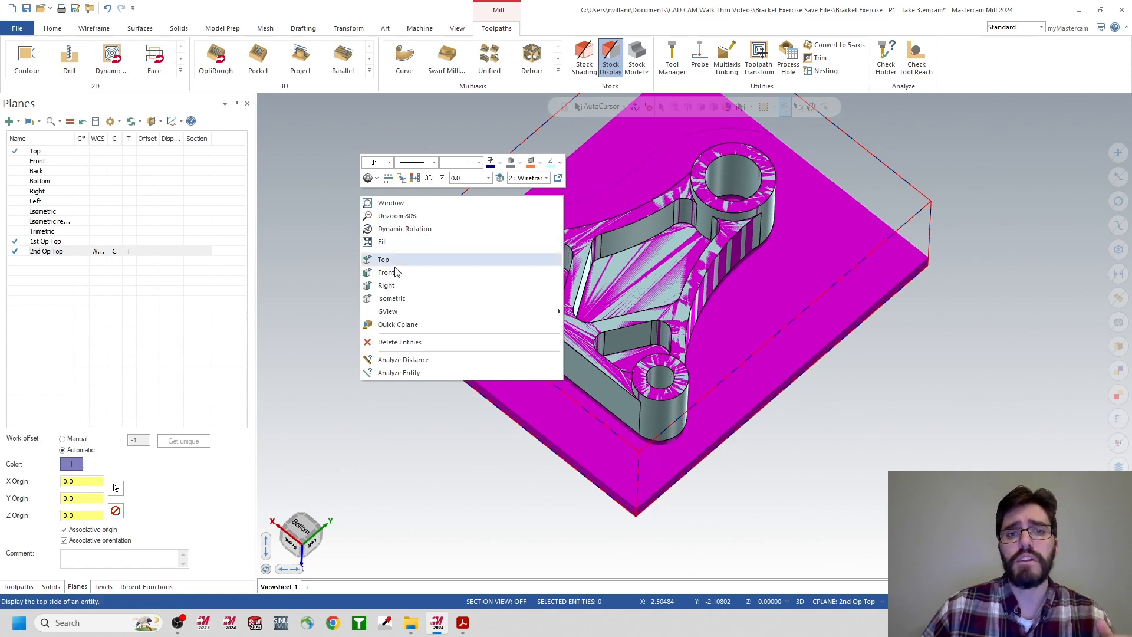
left_click(395, 299)
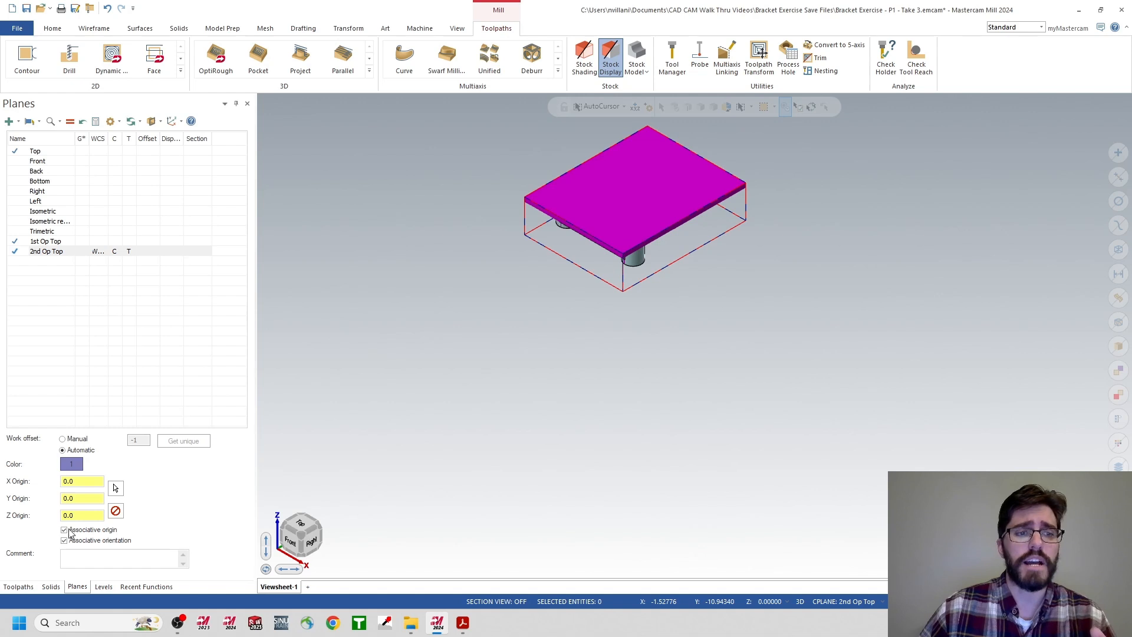
Make the Workholding level visible around the flipped stock.
left_click(101, 587)
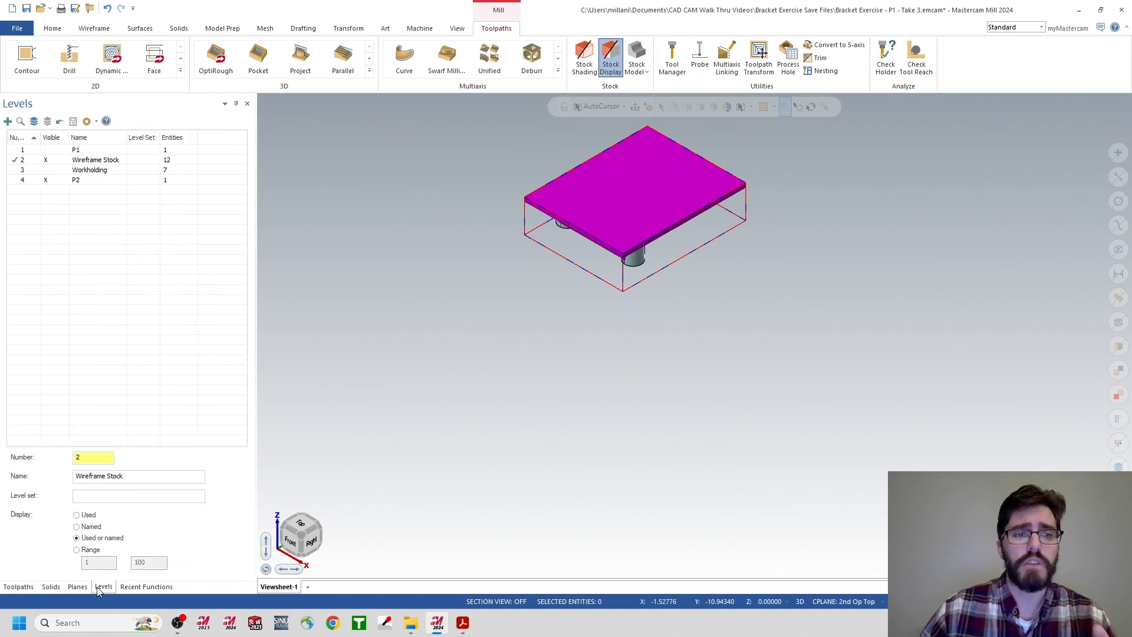
left_click(51, 170)
left_click(51, 170)
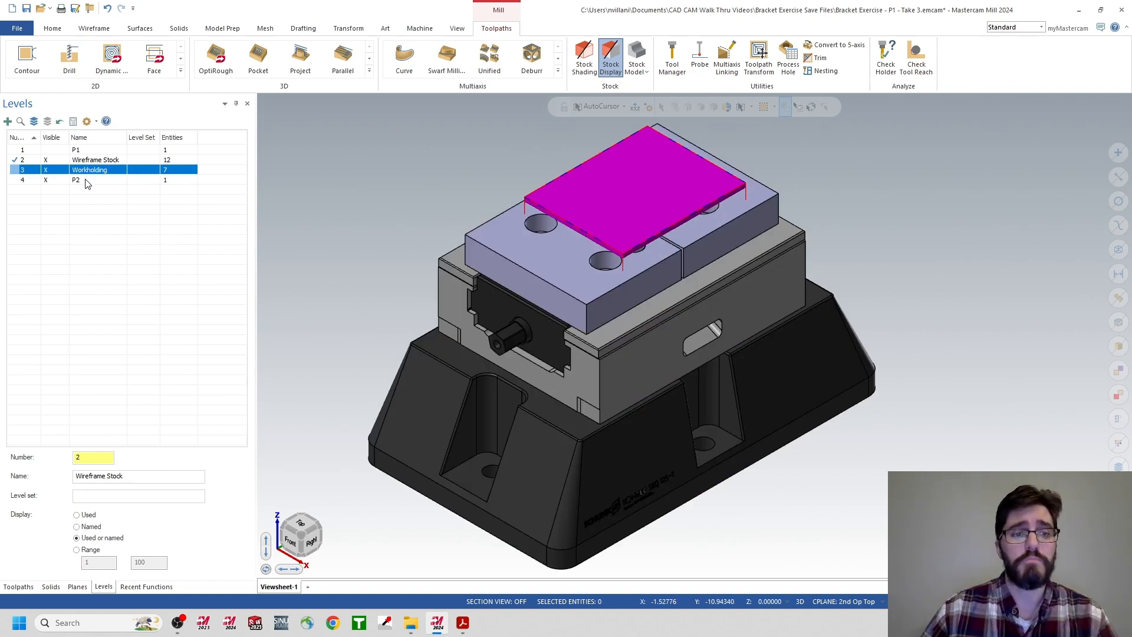
Verify all 2nd Op operations in the simulator with the fixtures shown, run the simulation through, and close the simulator.
left_click(19, 587)
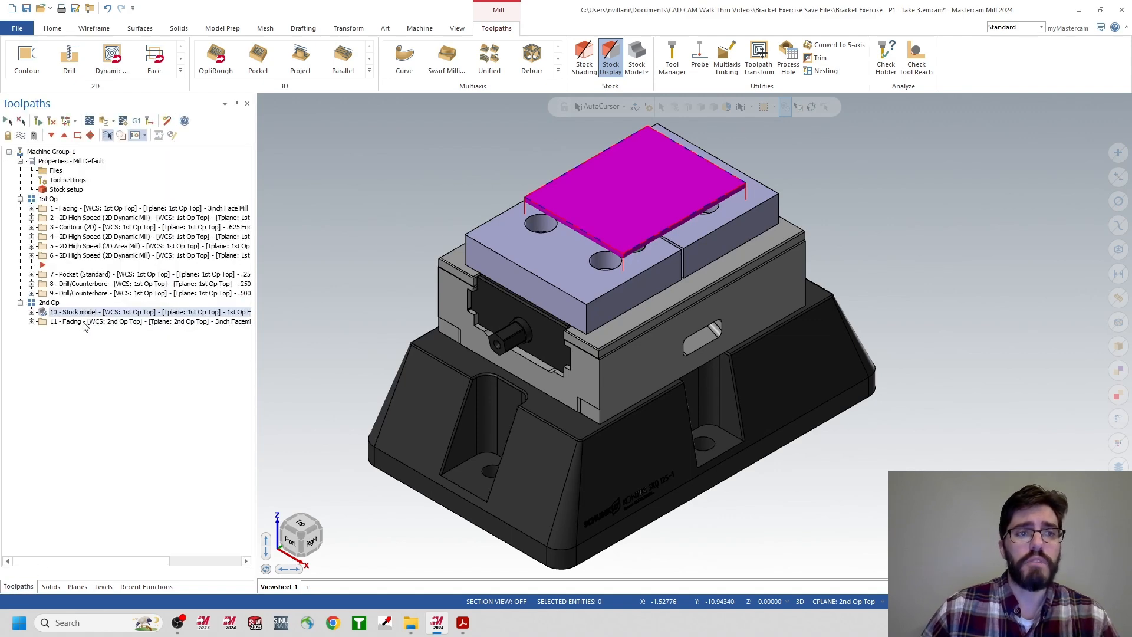
left_click(50, 304)
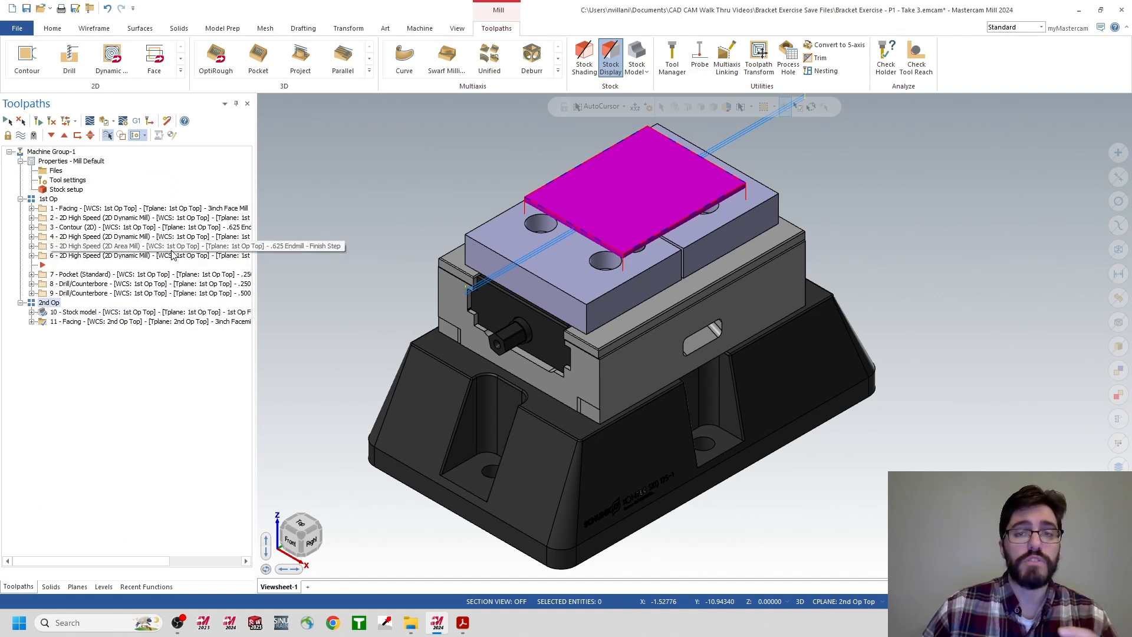
left_click(107, 124)
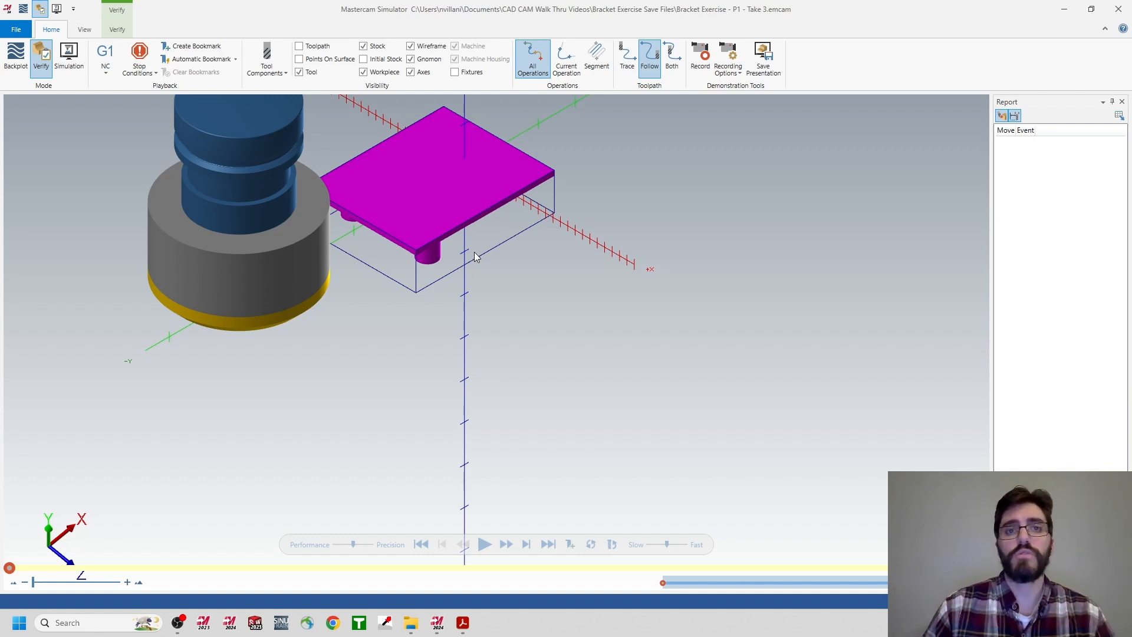
left_click(456, 73)
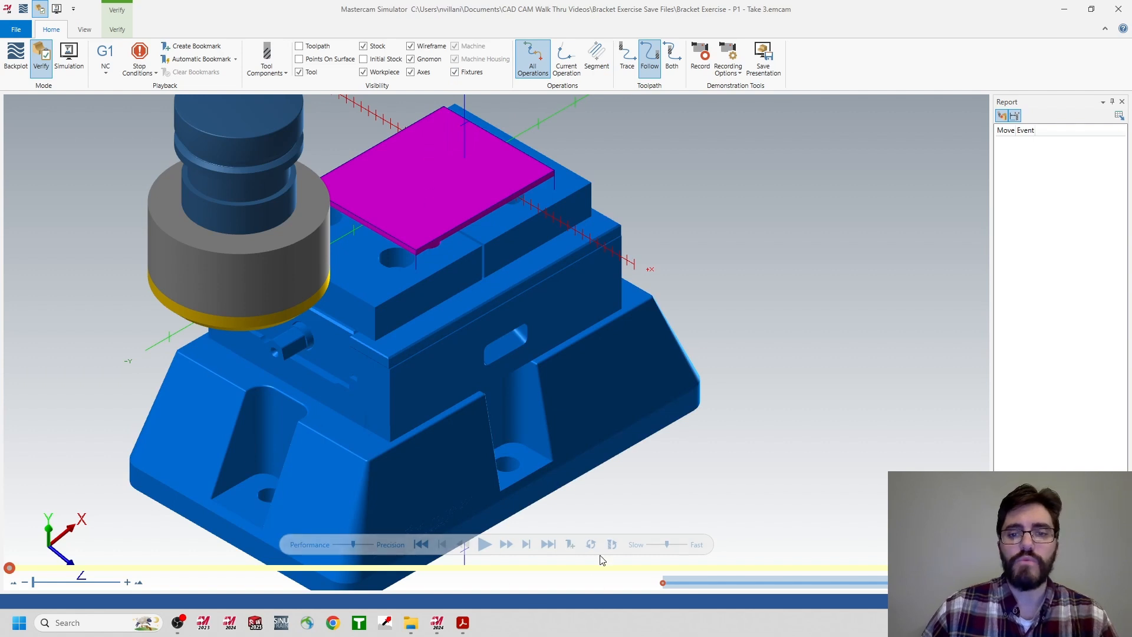
left_click(485, 545)
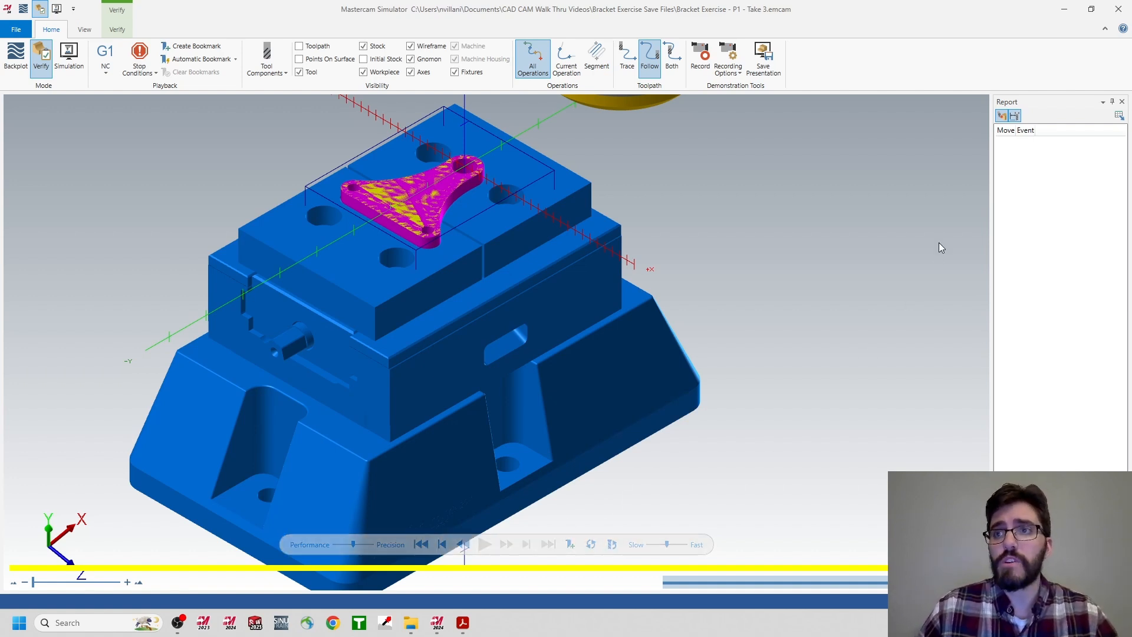
left_click(1119, 9)
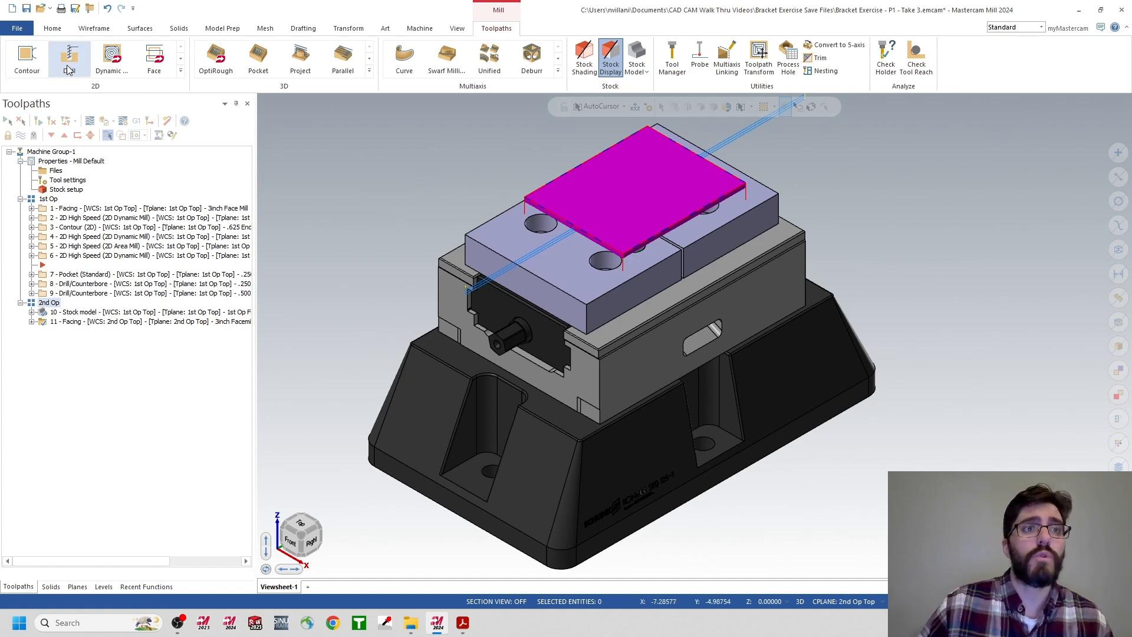
Start saving a copy of the updated bracket file with Save As.
left_click(17, 28)
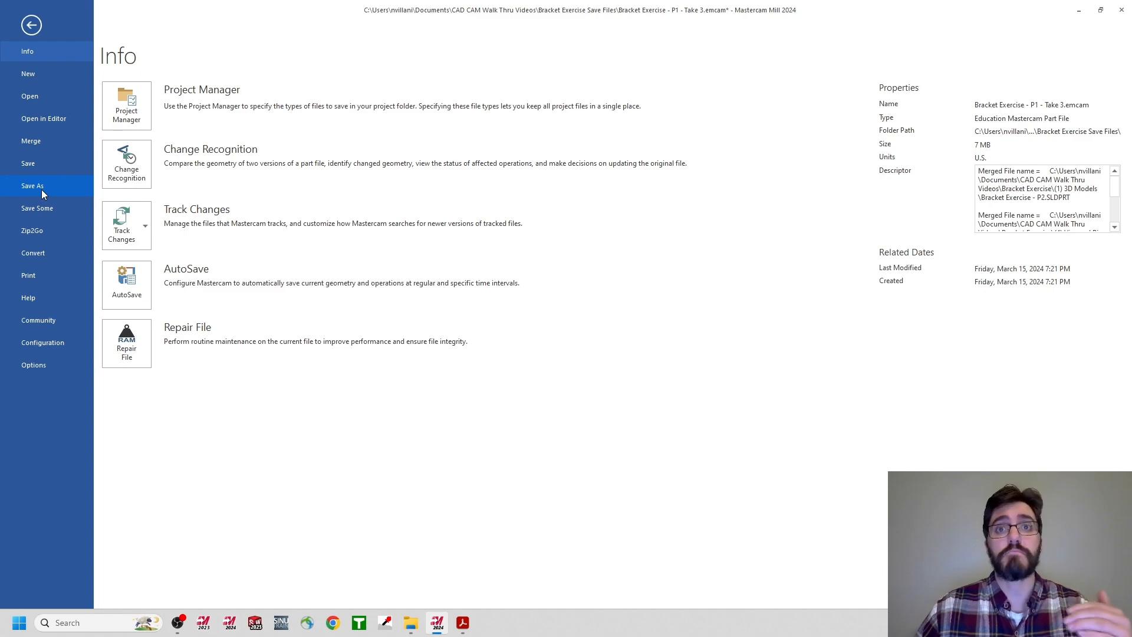
key("Escape")
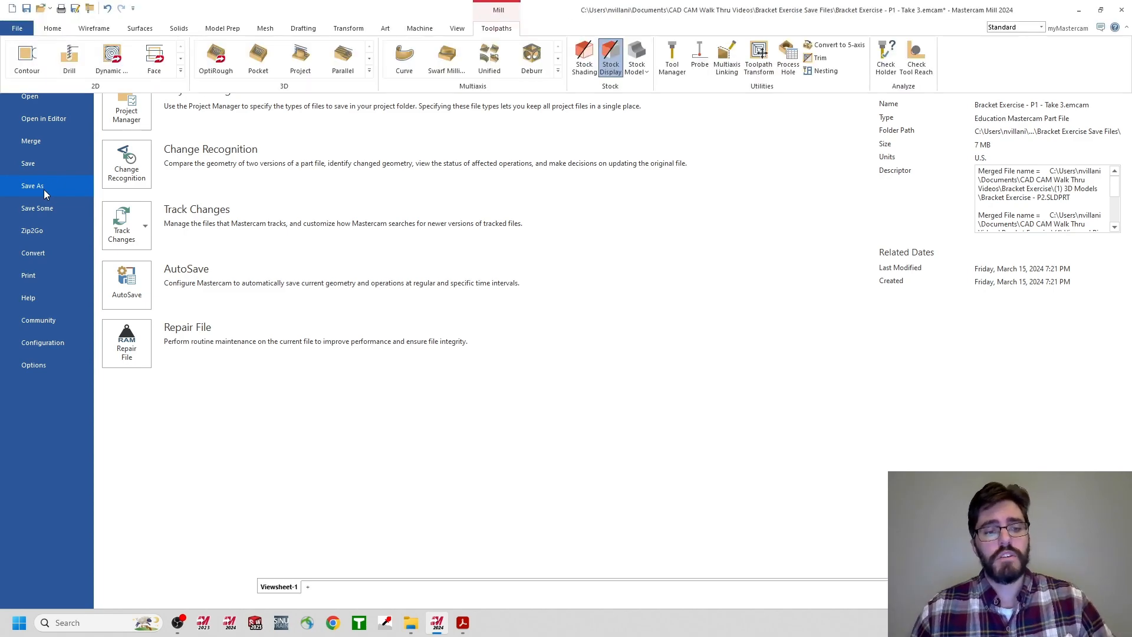